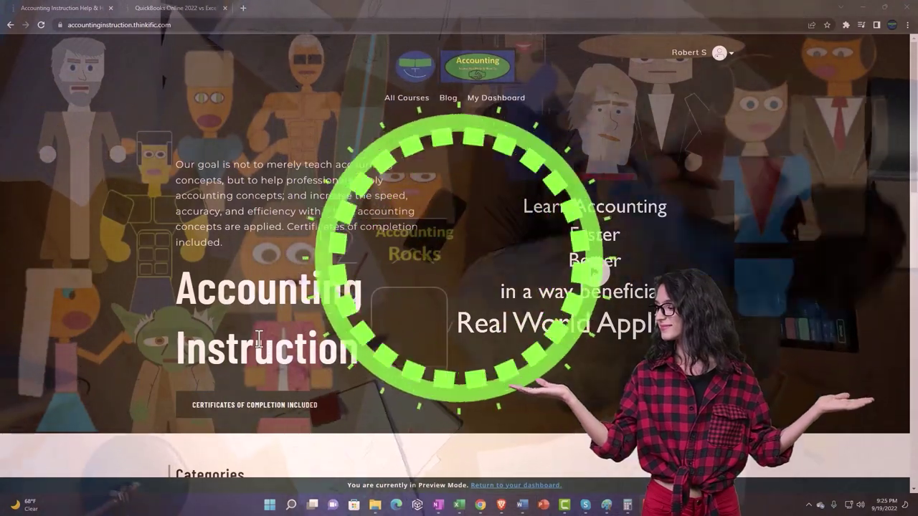
Browse the course categories on the Accounting Instruction site and the lesson sections of the QuickBooks Online 2022 course
scroll(126, 391, down, 2)
scroll(126, 399, down, 5)
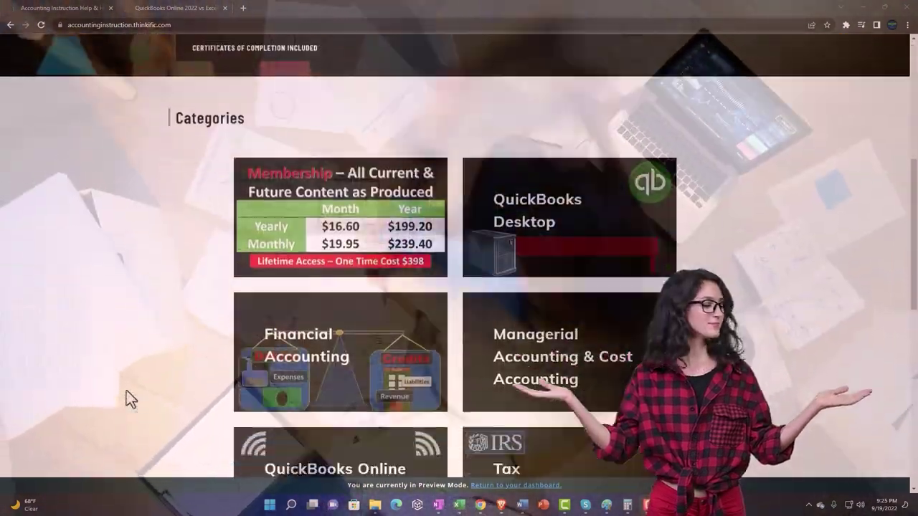
scroll(126, 392, down, 6)
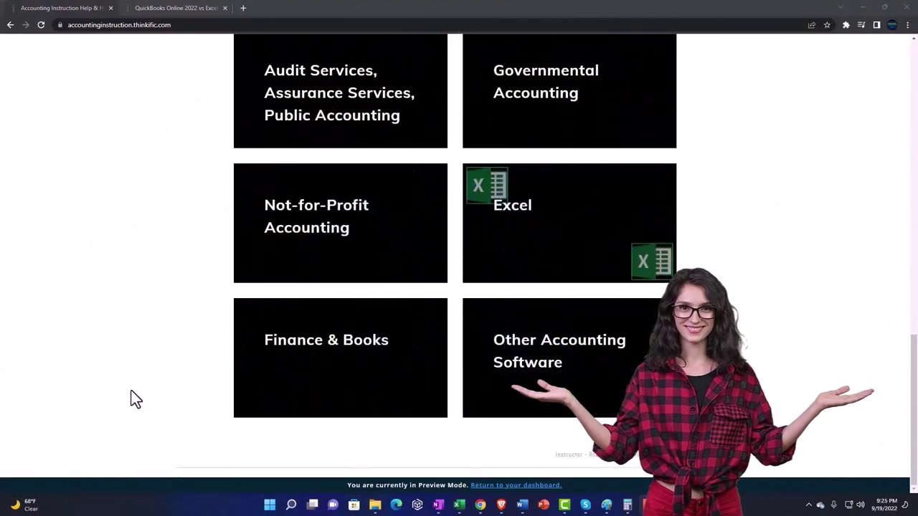
click(164, 8)
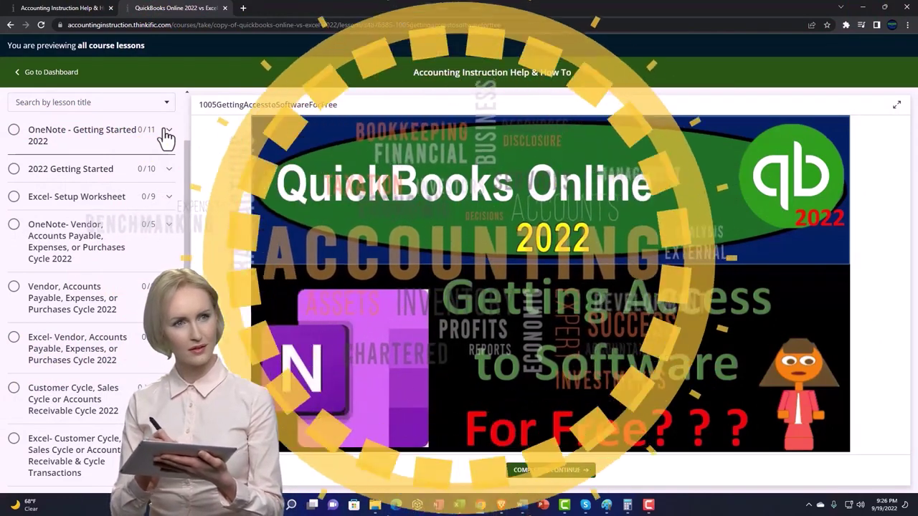
click(167, 133)
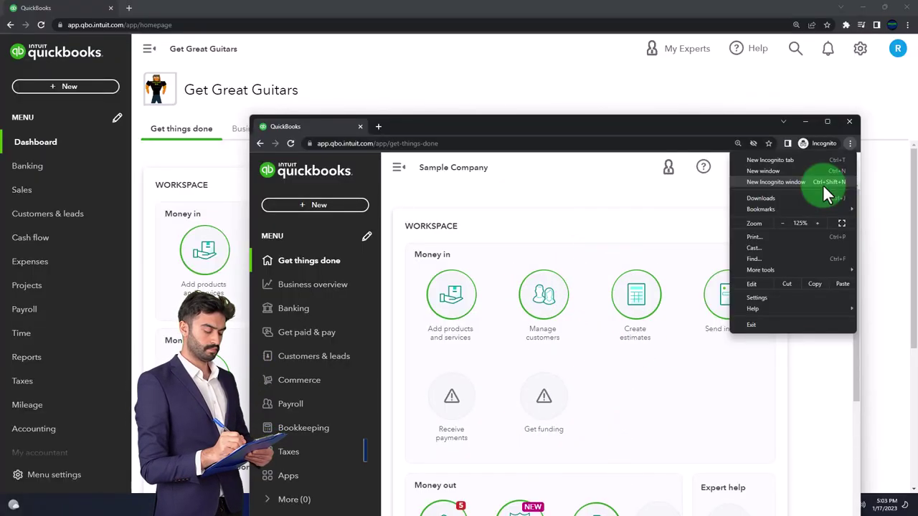
Dismiss the browser menu in the incognito window and open the settings of the QuickBooks sample company
click(474, 186)
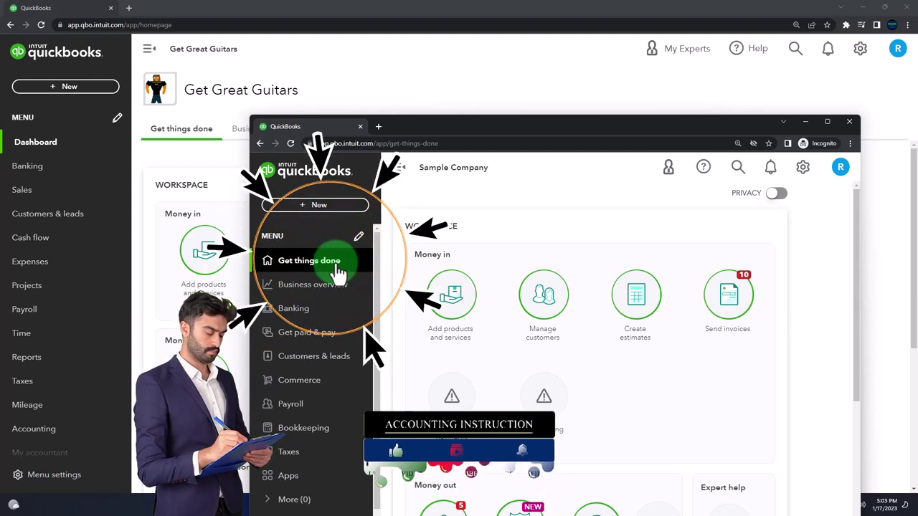
click(803, 172)
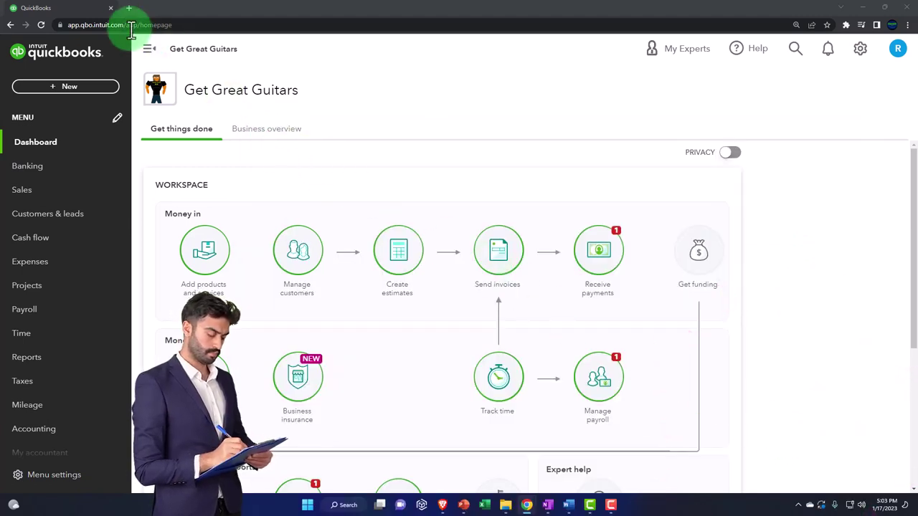
Duplicate the Get Great Guitars browser tab twice so three QuickBooks tabs are open
right_click(88, 15)
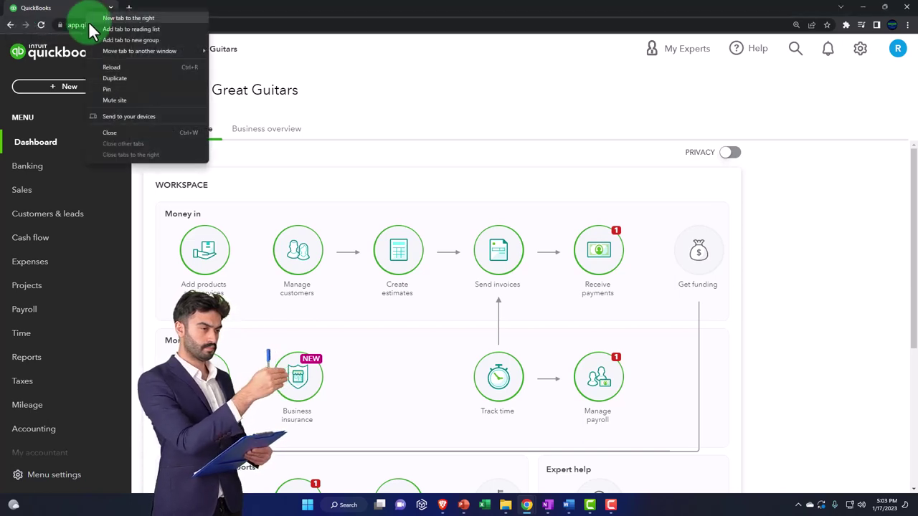
click(137, 78)
right_click(167, 13)
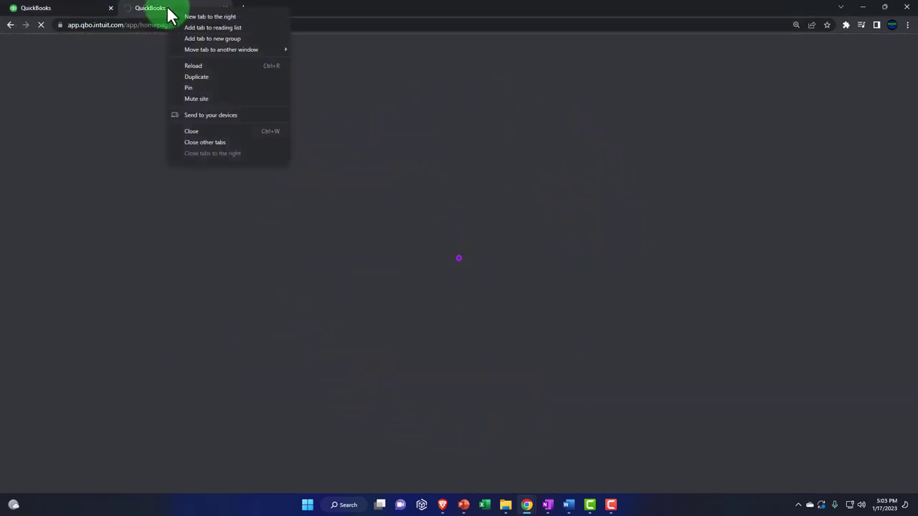
click(216, 76)
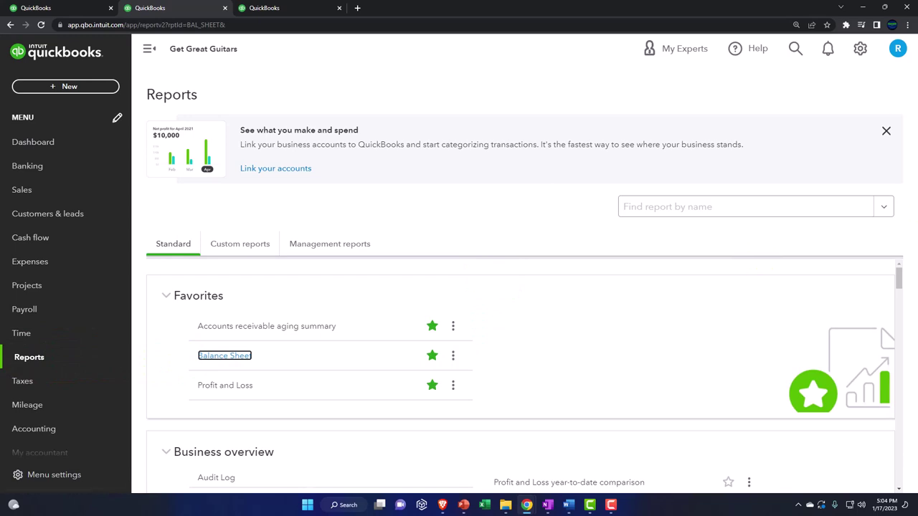
Look at where Reports sits under Business overview in the sample company, then put that window away
drag(917, 152, 513, 74)
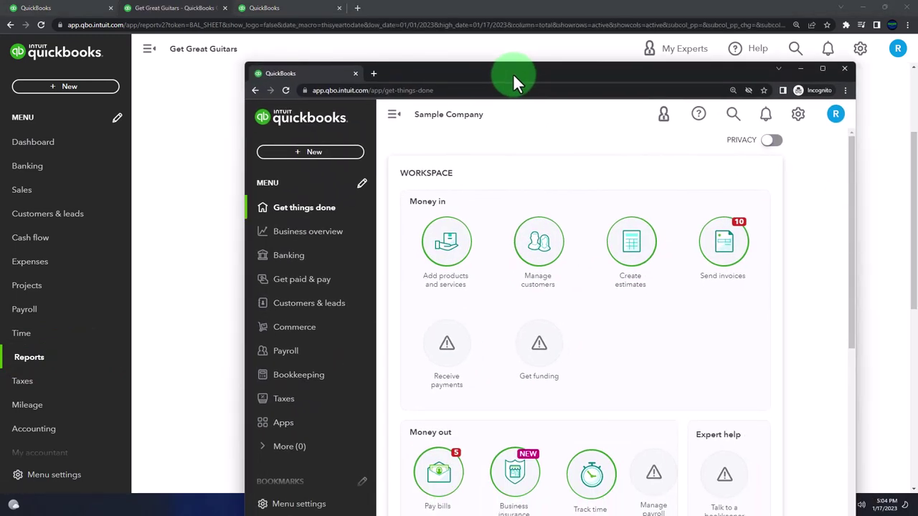
click(301, 231)
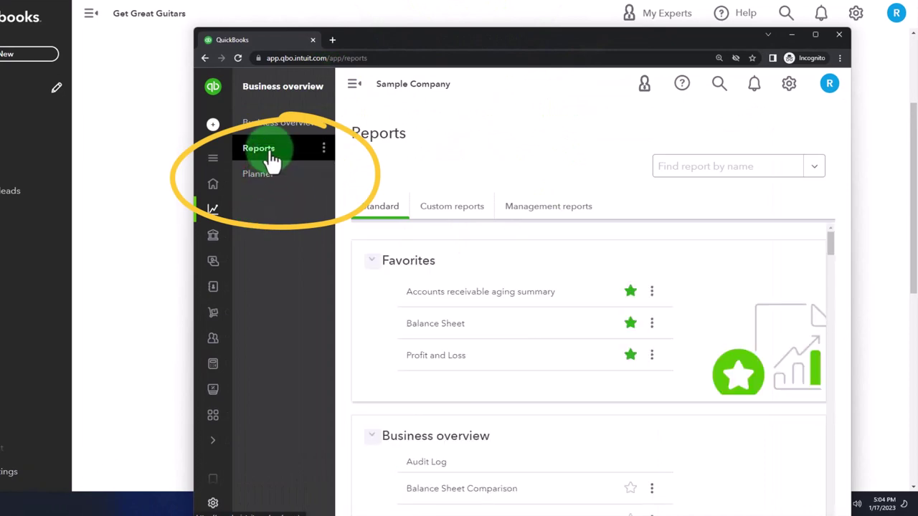
click(791, 36)
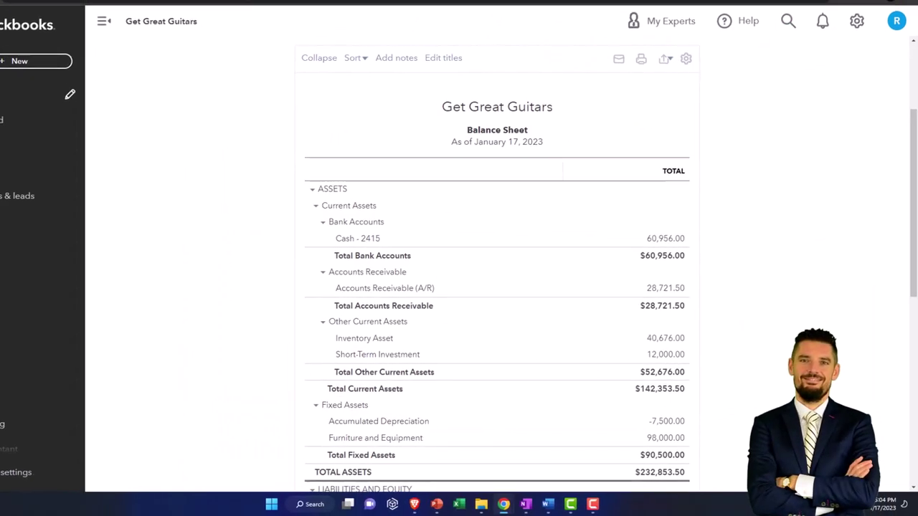
Open the Profit and Loss report for Get Great Guitars in the third browser tab and collapse the navigation menu
click(286, 10)
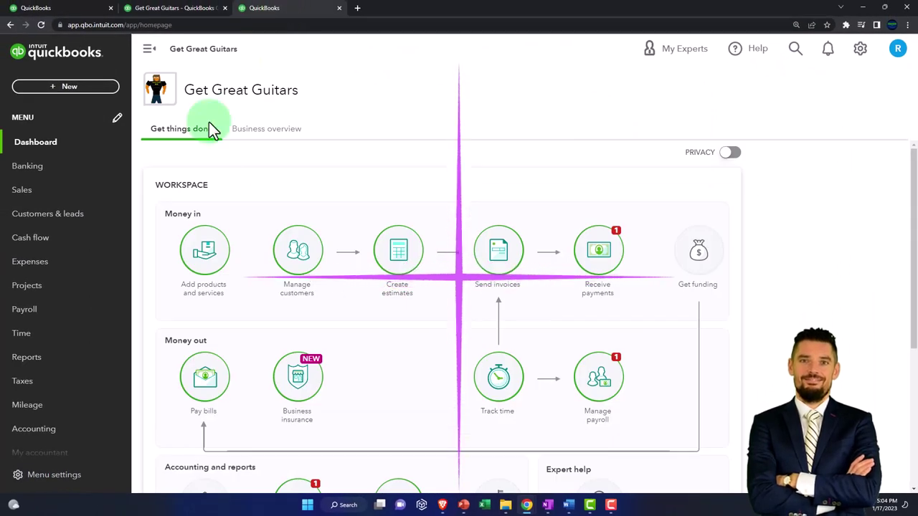
click(65, 363)
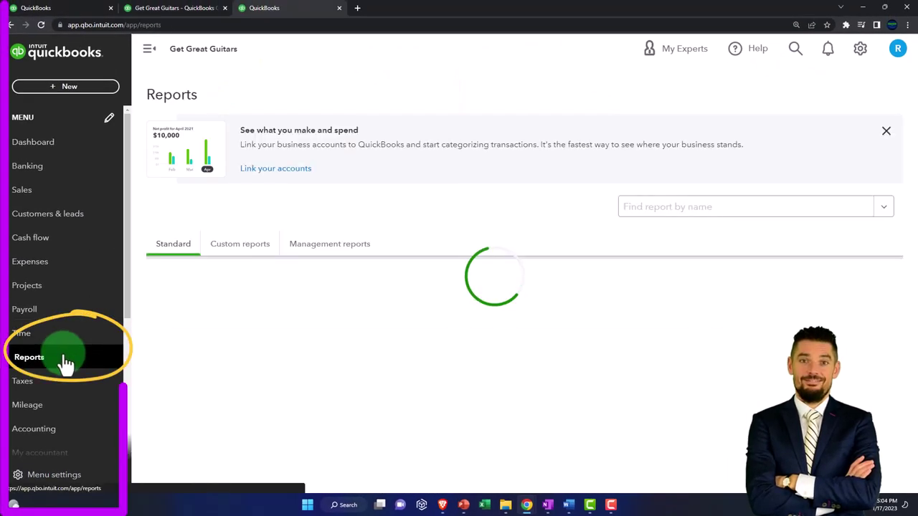
click(218, 386)
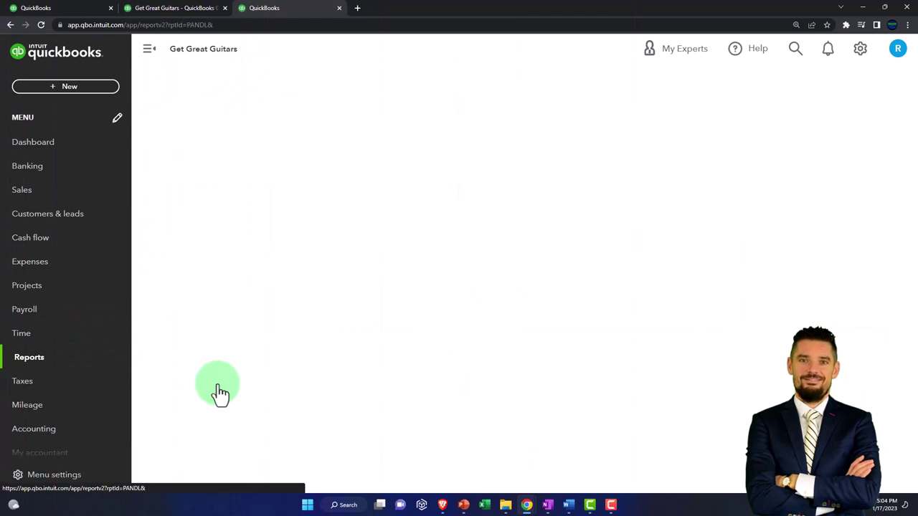
click(149, 56)
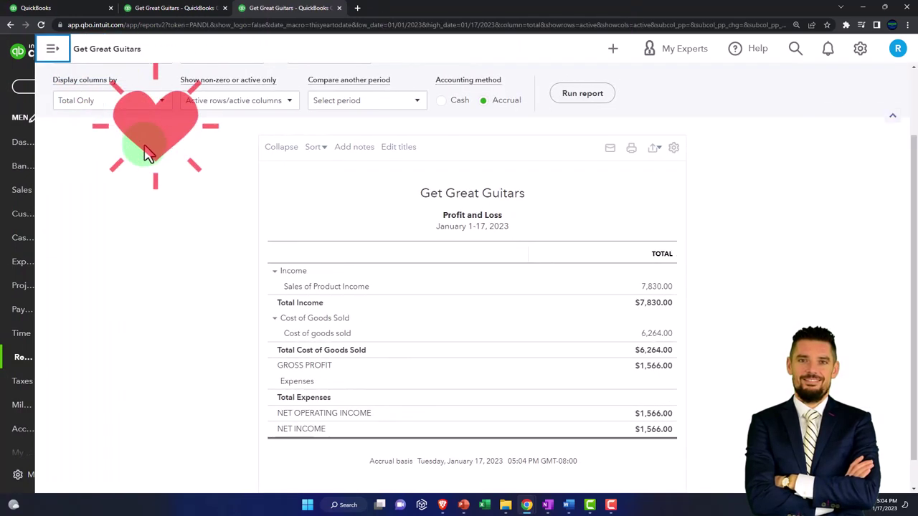
Set the Profit and Loss report period from 01/01/2023 to 12/31/2023 and run the report
scroll(160, 179, up, 3)
click(192, 138)
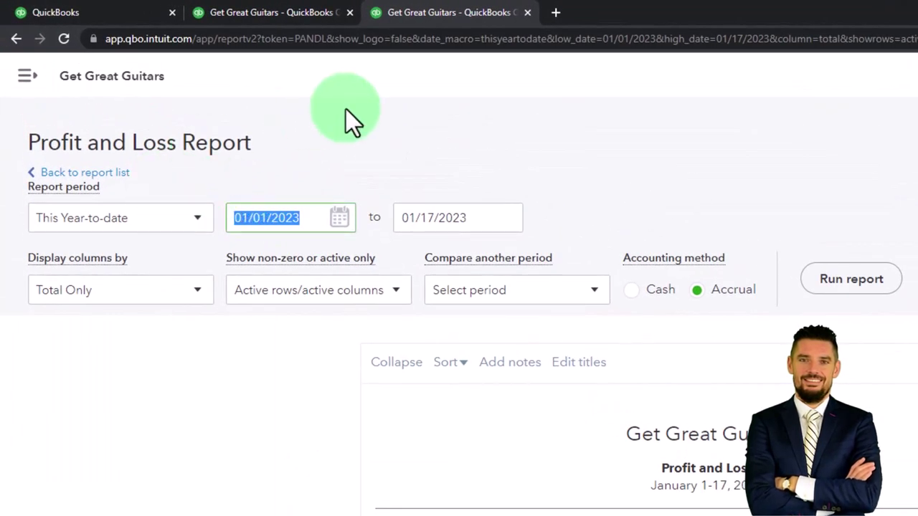
text(010123)
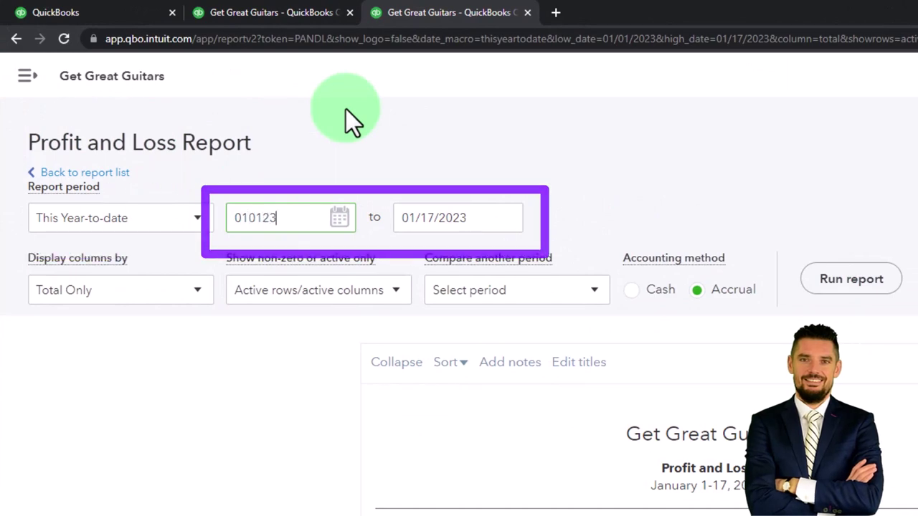
key(Tab)
text(123123)
key(Tab)
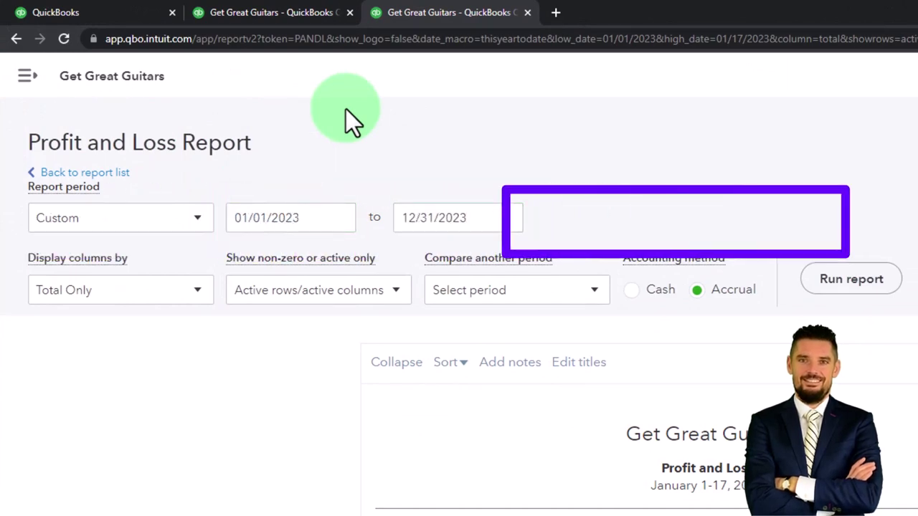
click(851, 279)
scroll(580, 201, down, 3)
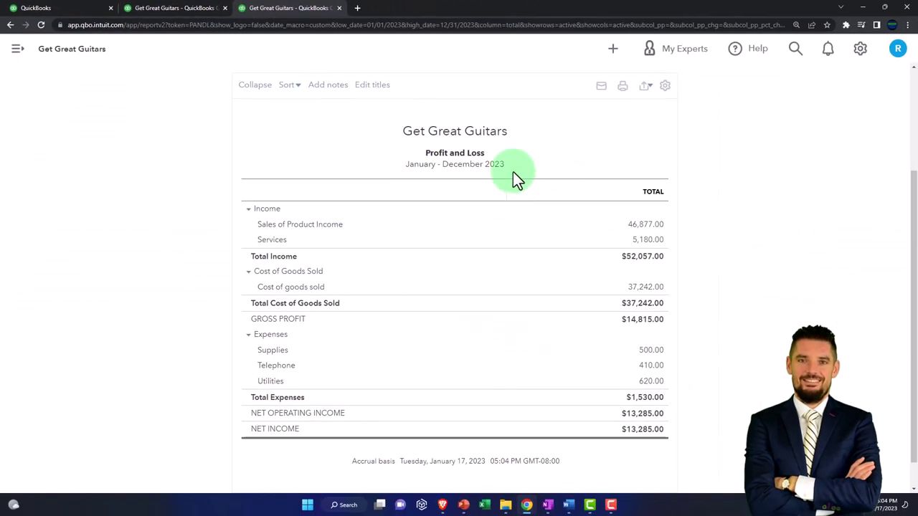
Collapse the navigation menu beside the Balance Sheet report and run it for 01/01/2023 to 12/31/2023
click(183, 10)
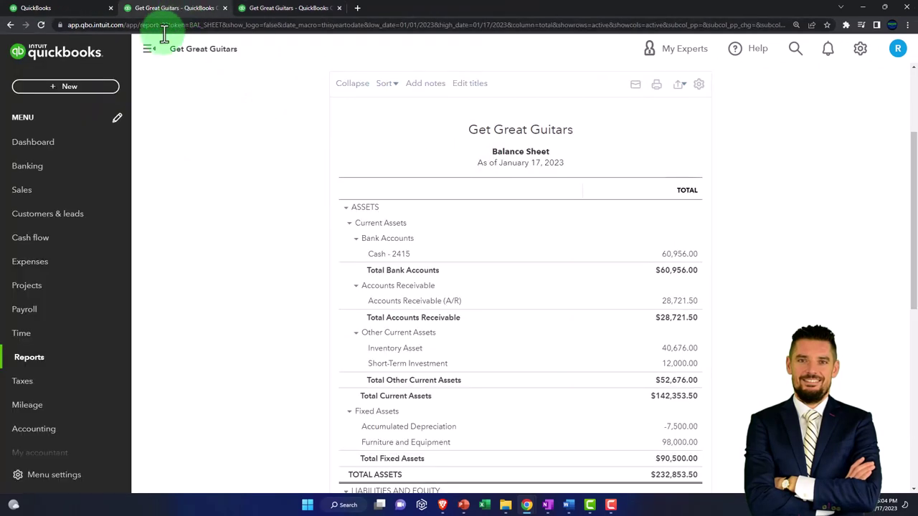
click(149, 49)
scroll(179, 174, up, 3)
drag(220, 148, 194, 144)
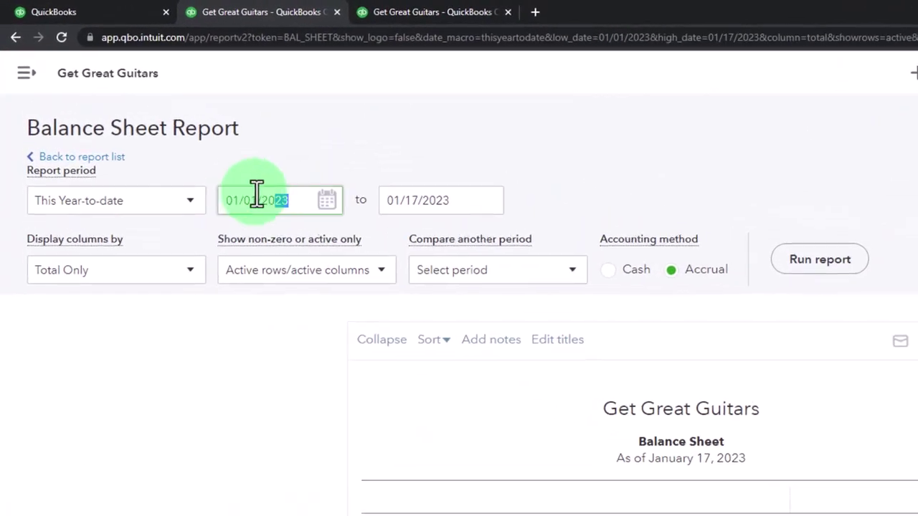
drag(257, 192, 332, 148)
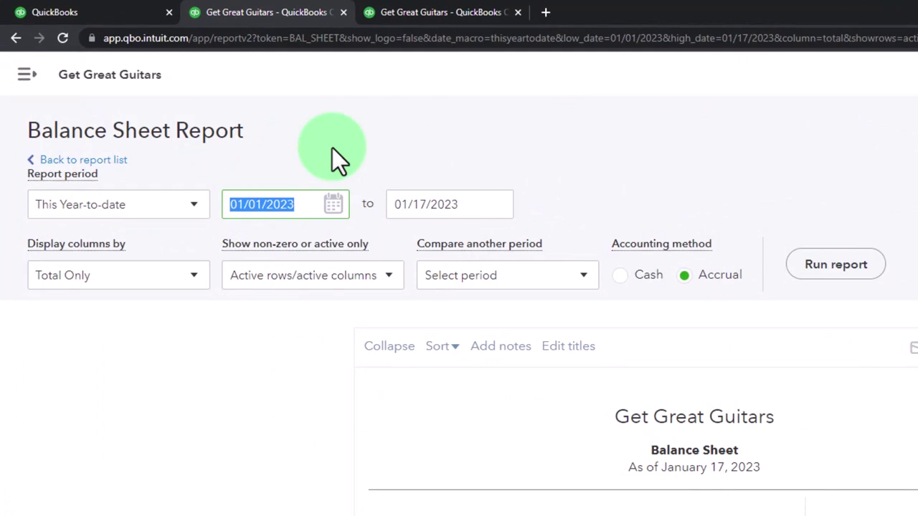
text(01012023)
key(Tab)
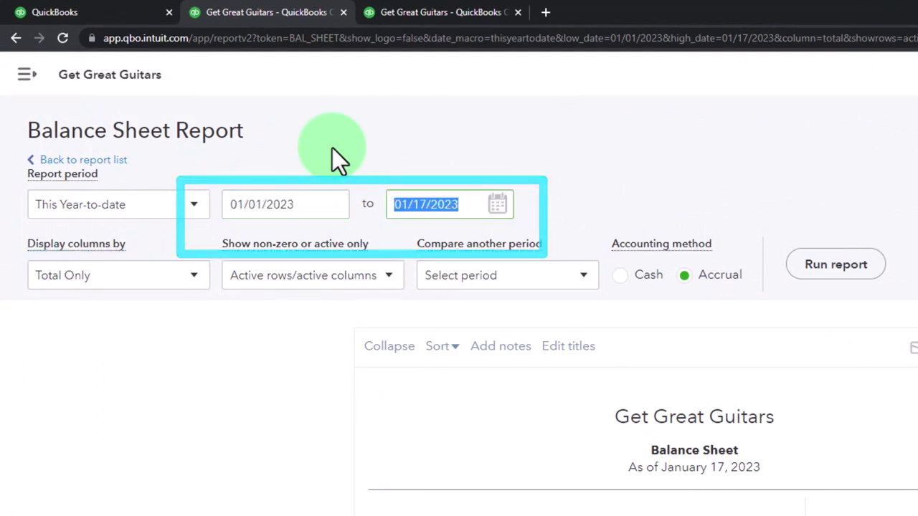
text(12312023)
key(Tab)
click(832, 273)
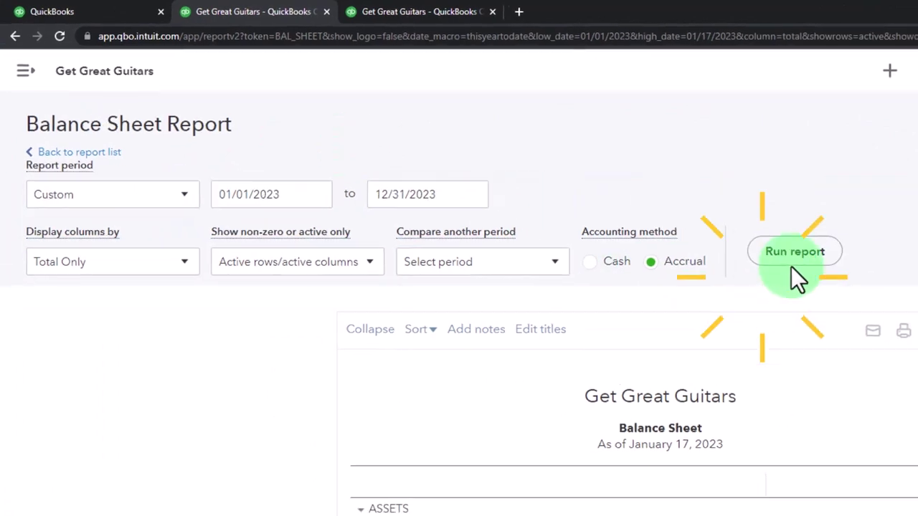
scroll(755, 253, down, 3)
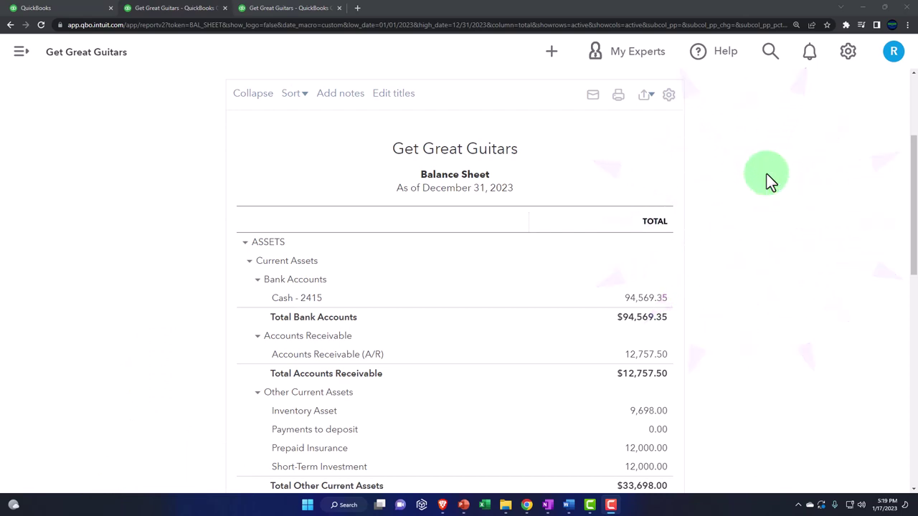
Switch to OneNote to review the workflow chart of vendor, customer and employee cycles, then return to the Balance Sheet
click(549, 505)
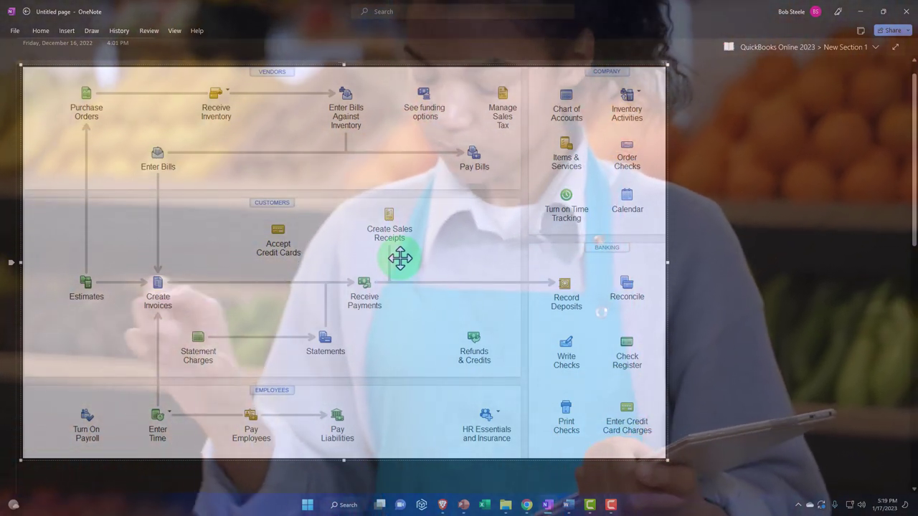
click(400, 258)
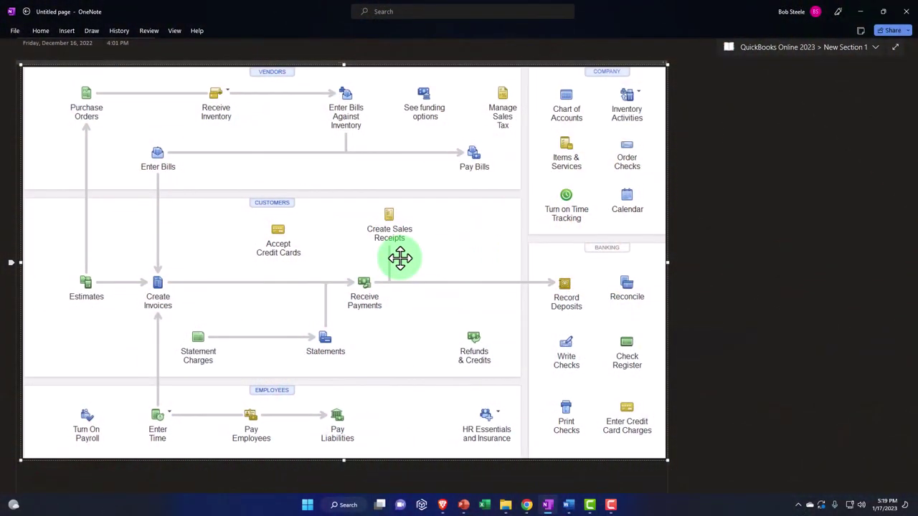
click(860, 13)
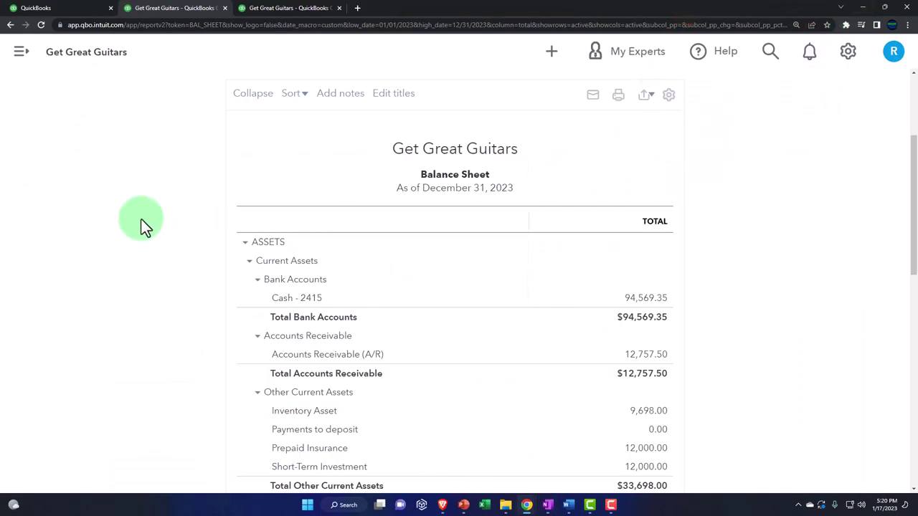
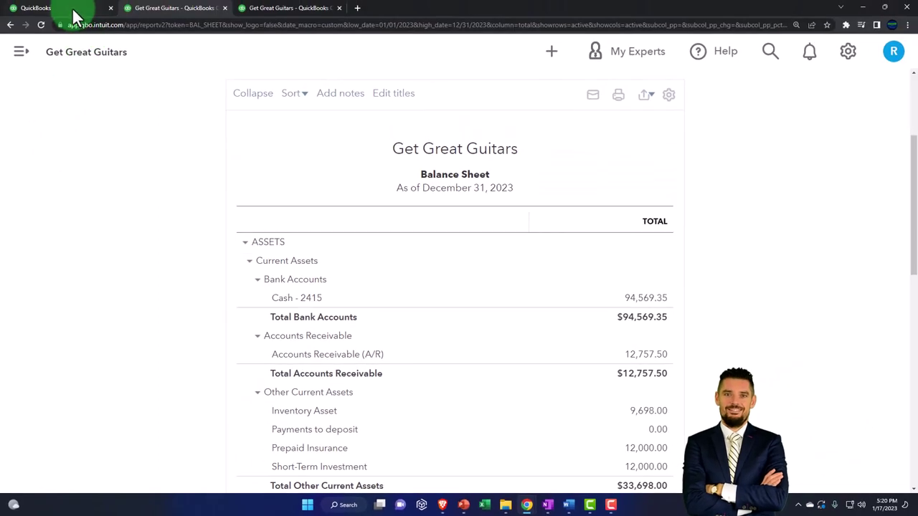
Return to the Get Great Guitars home page in the first browser tab and open the Customers page under Sales
click(75, 16)
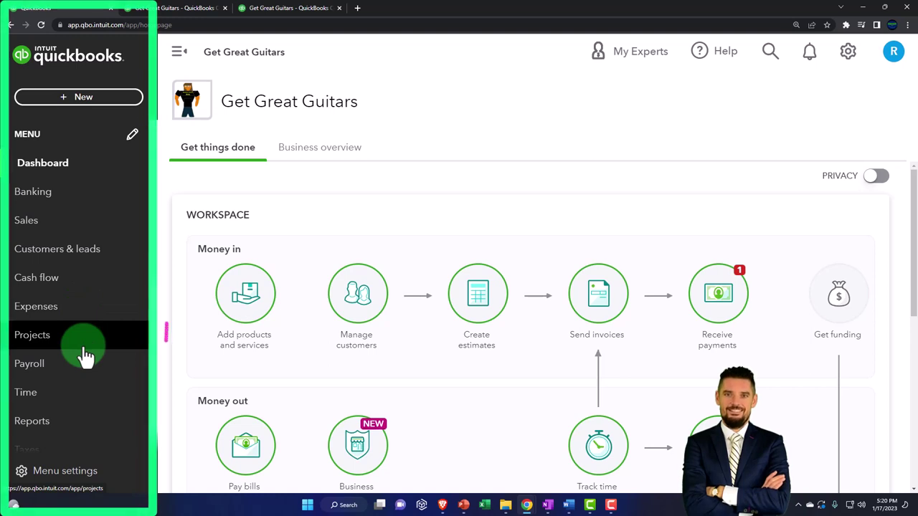
scroll(85, 353, down, 2)
scroll(84, 354, down, 3)
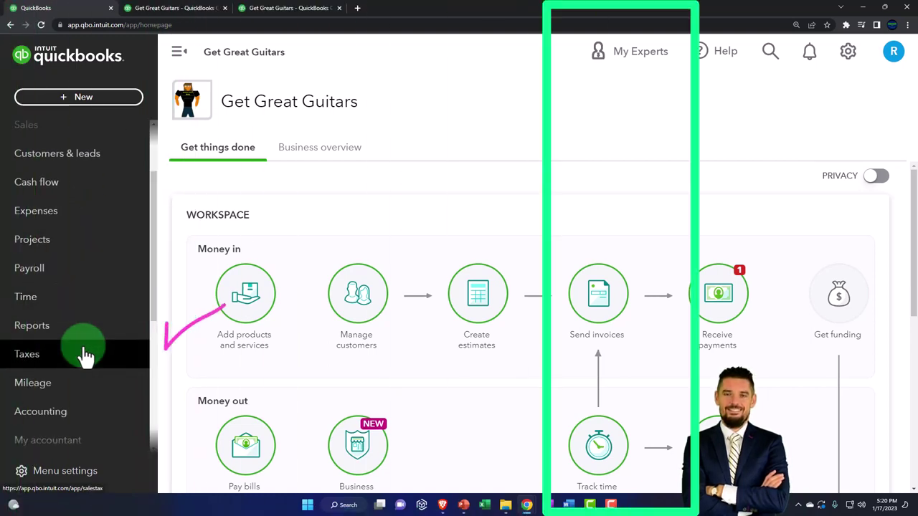
scroll(84, 354, up, 3)
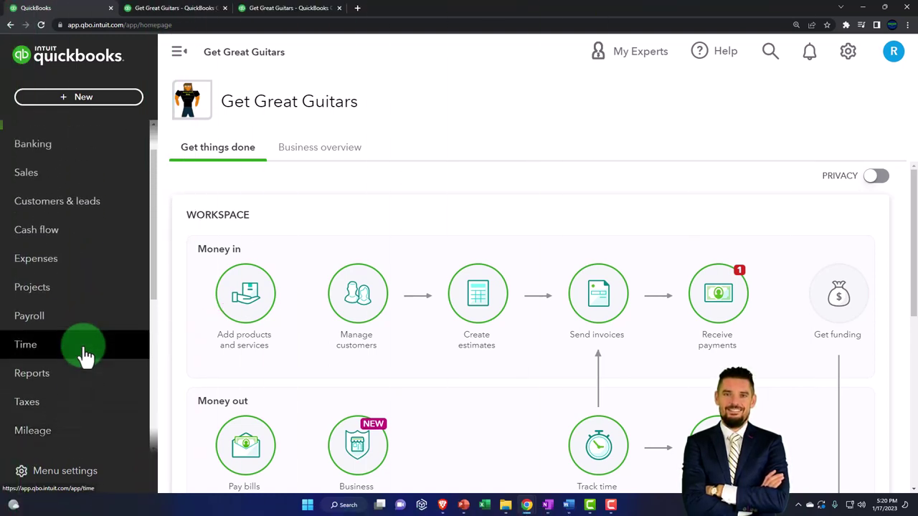
scroll(57, 301, up, 2)
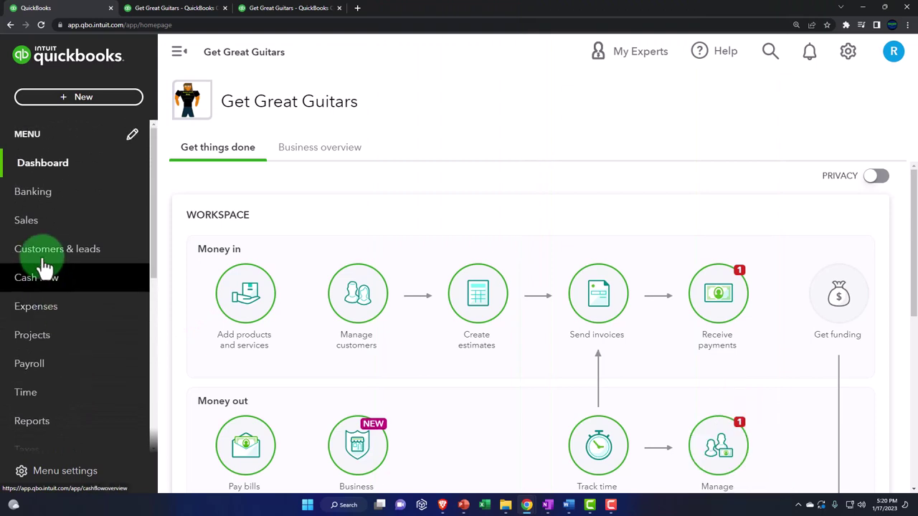
click(29, 225)
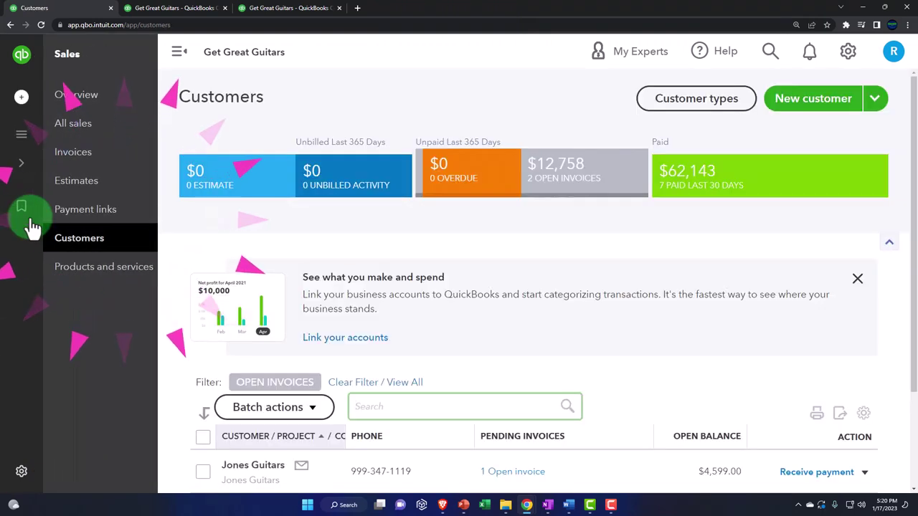
Collapse the navigation menu beside the Customers page and view the Sample Company's Customers page under Get paid & pay in the other window
click(75, 242)
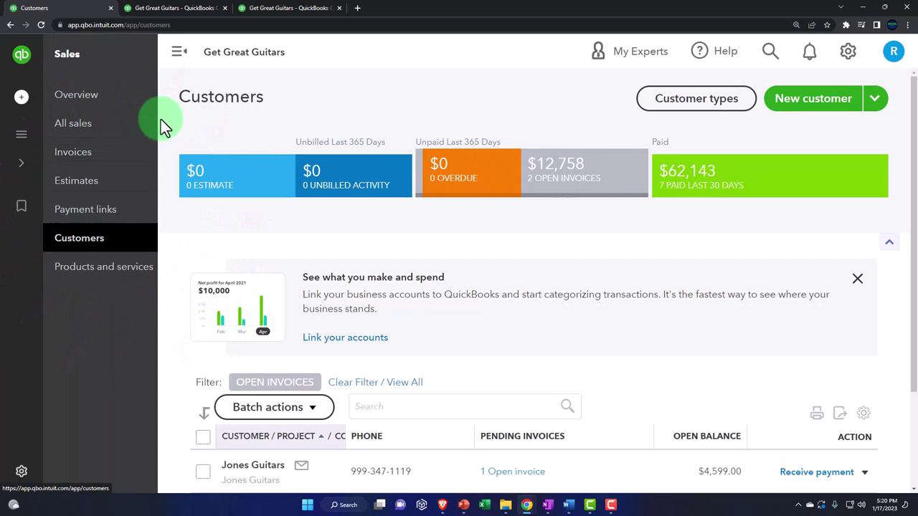
click(178, 57)
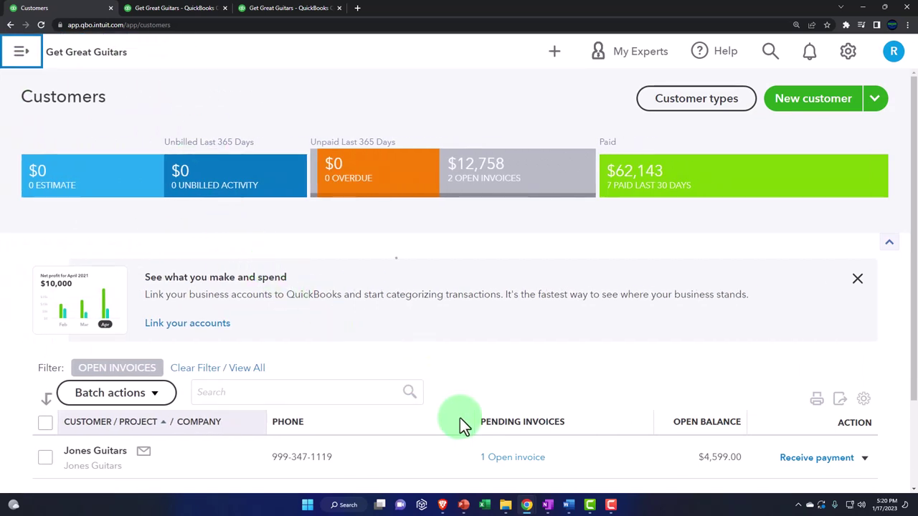
key(alt+Tab)
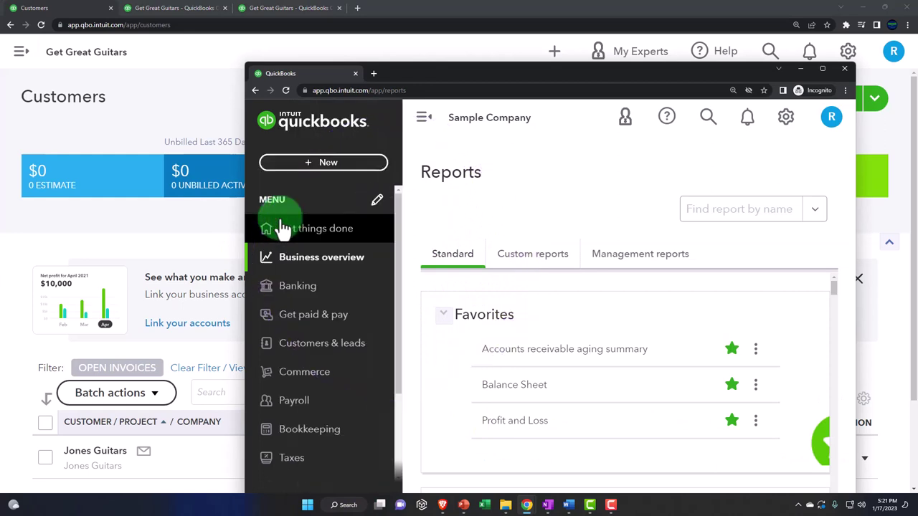
click(300, 323)
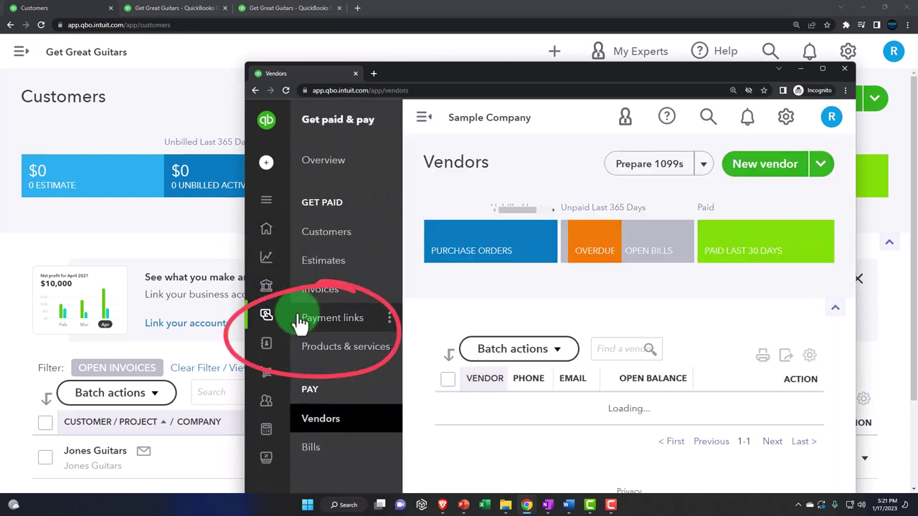
click(320, 245)
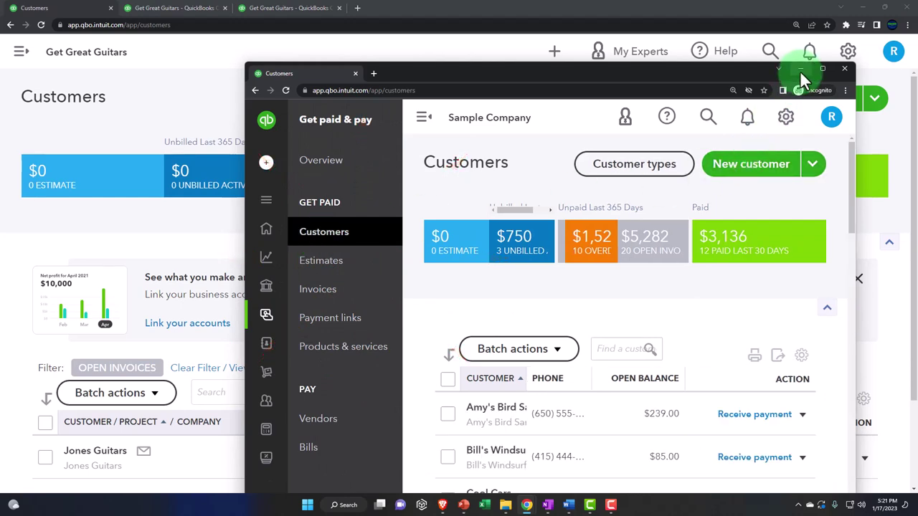
click(801, 69)
Look over the Get Great Guitars customers with open invoices and open the Projects page with the navigation menu expanded
scroll(327, 320, down, 3)
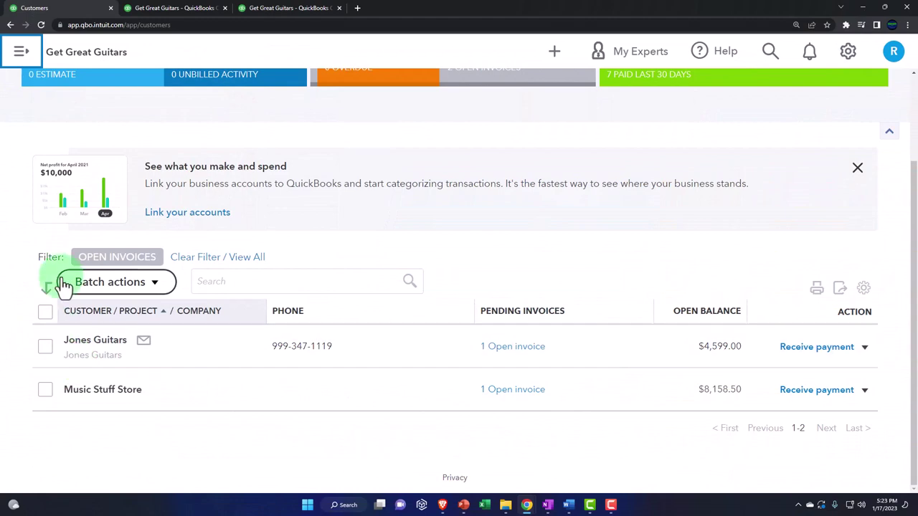
click(21, 56)
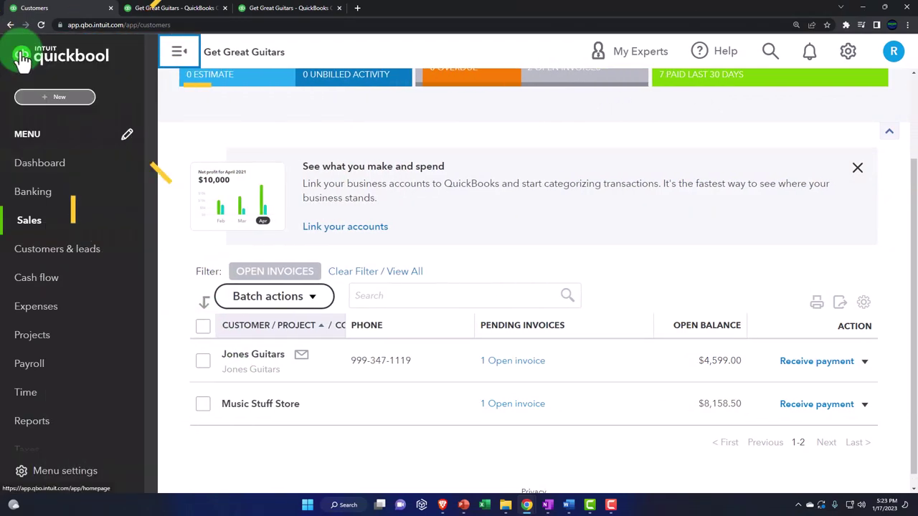
click(48, 341)
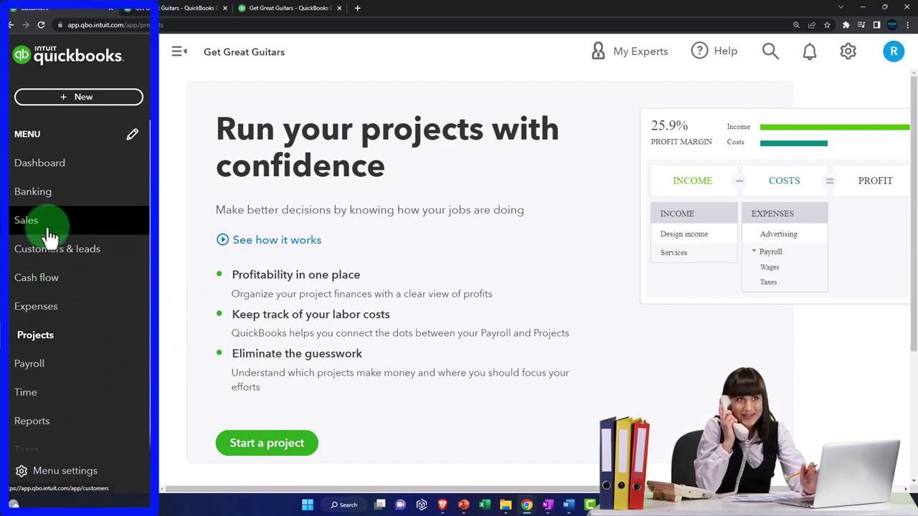
click(56, 342)
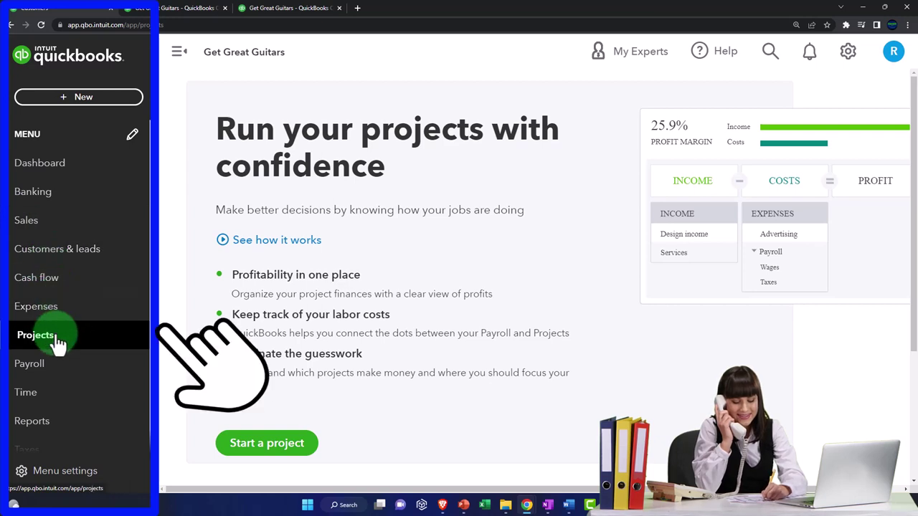
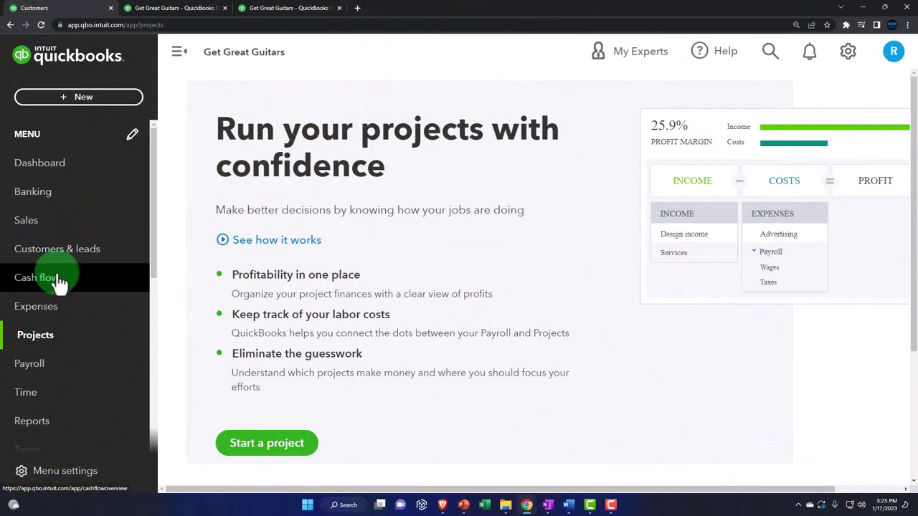
Return to the Customers page under Sales and review the listed customers alongside the Projects entry in the navigation
click(40, 228)
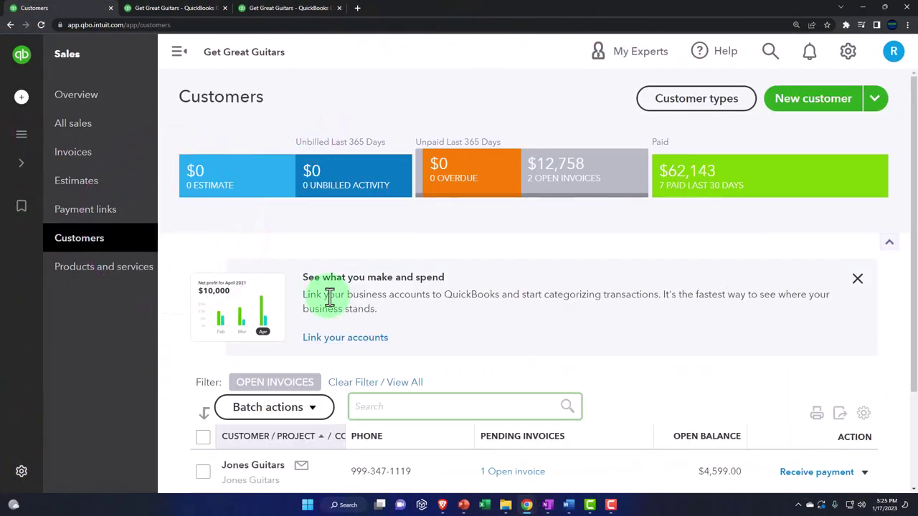
scroll(328, 297, down, 3)
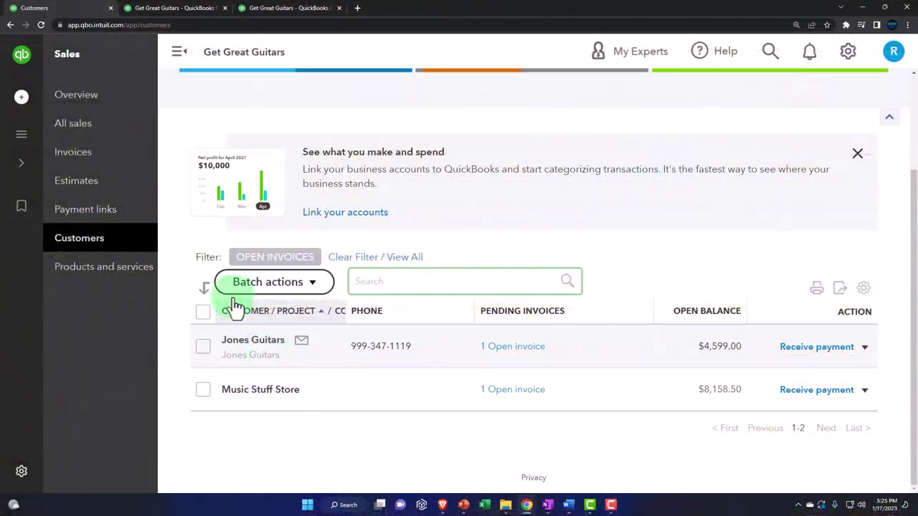
mouse_move(31, 162)
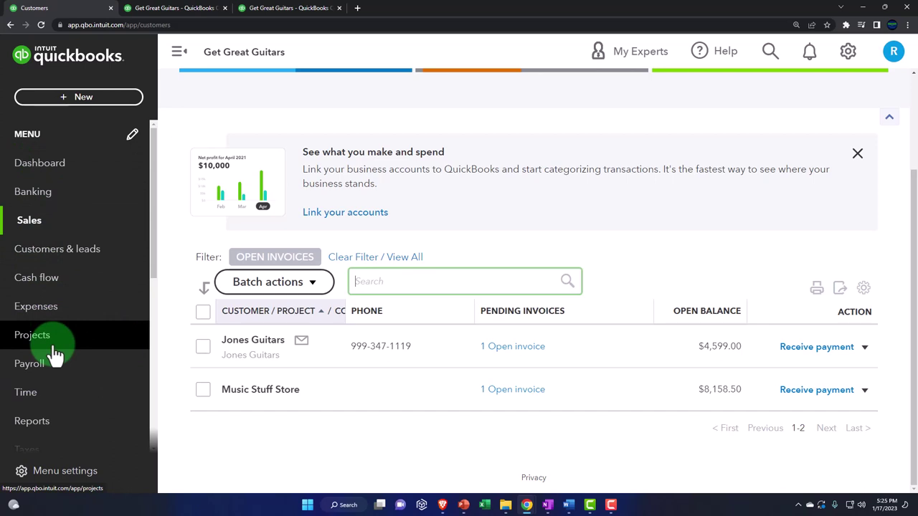
click(29, 221)
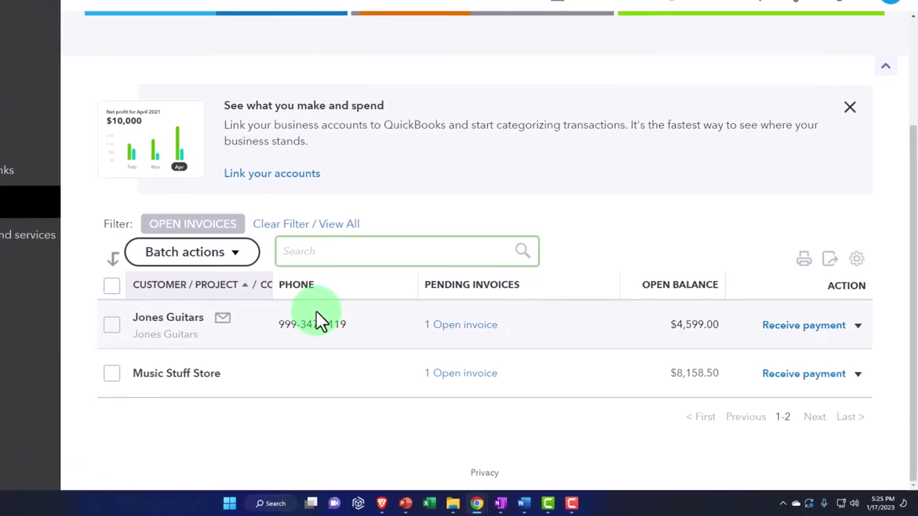
click(378, 334)
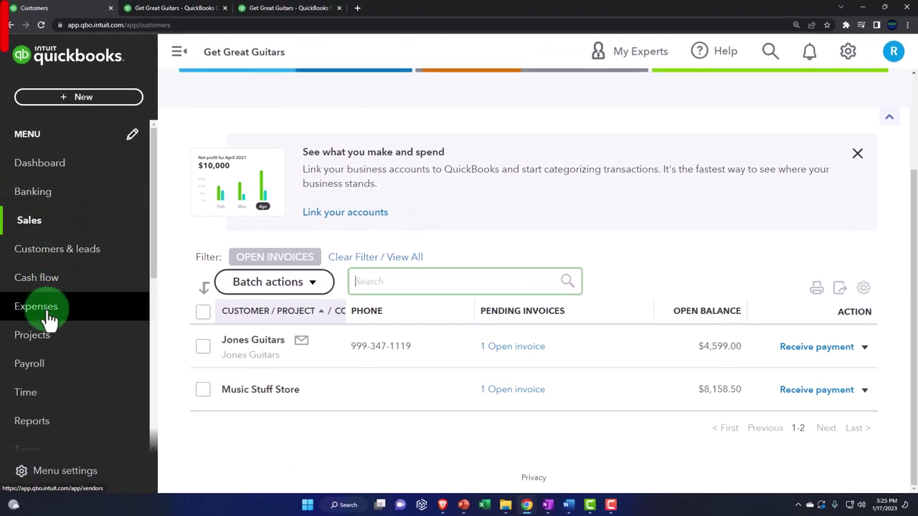
click(41, 231)
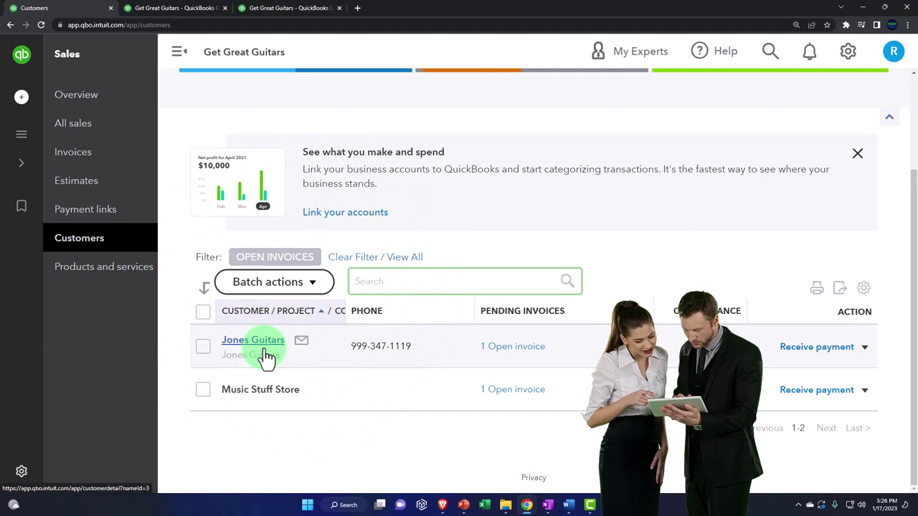
Collapse the navigation menu and clear the Open Invoices filter to review all customers
click(180, 61)
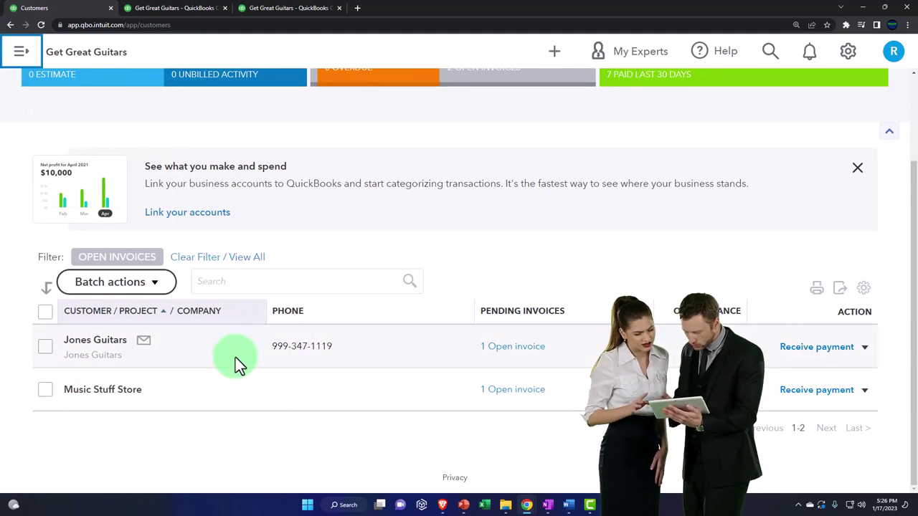
scroll(149, 375, up, 2)
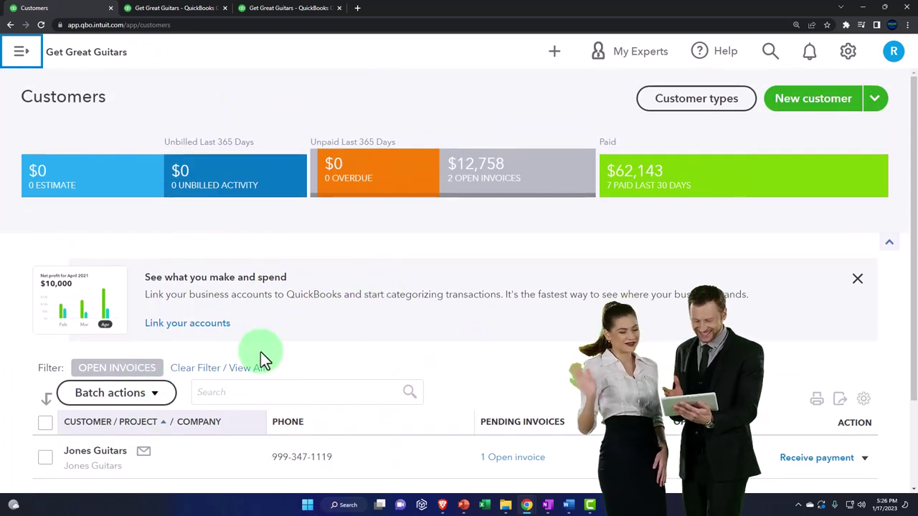
click(237, 368)
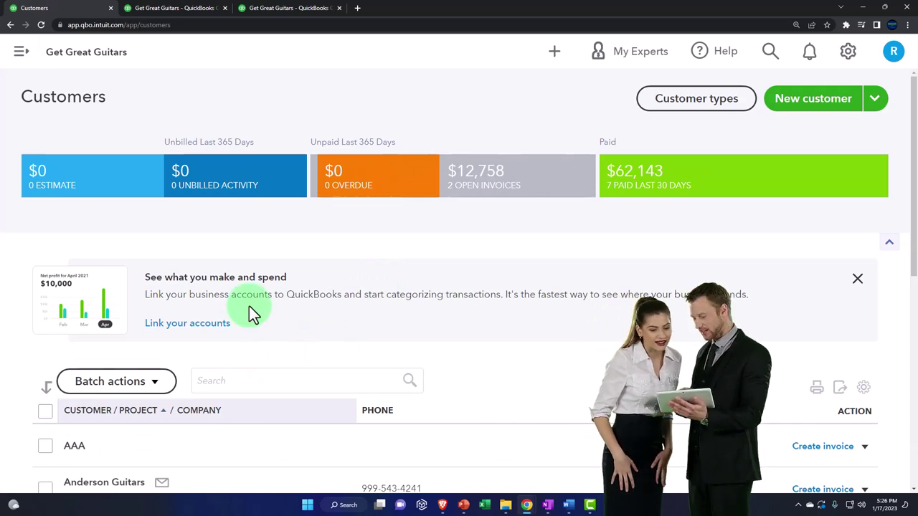
scroll(250, 307, down, 4)
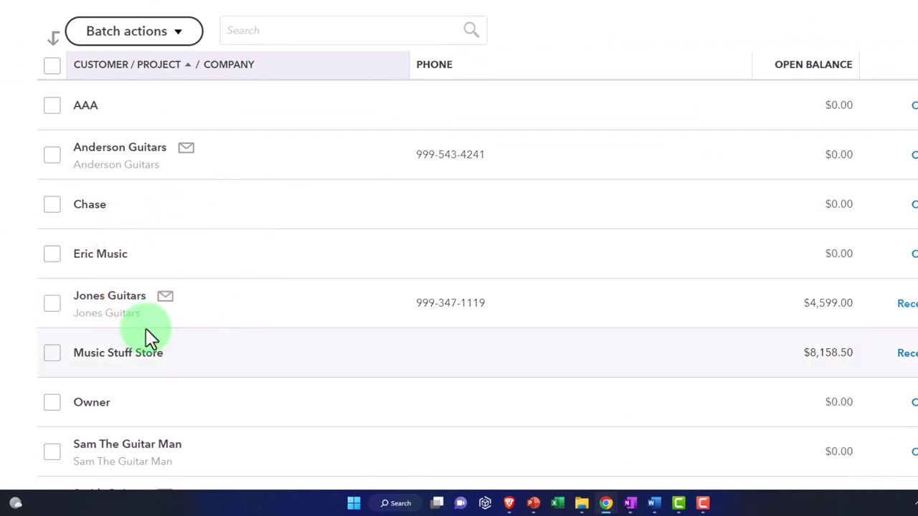
scroll(145, 330, up, 5)
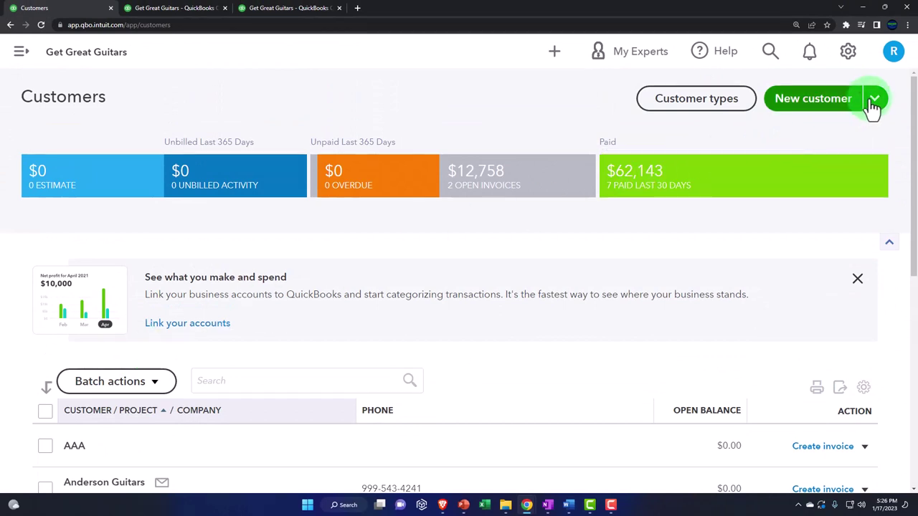
Start a new customer with 3005 as both the company name and the customer display name
click(835, 104)
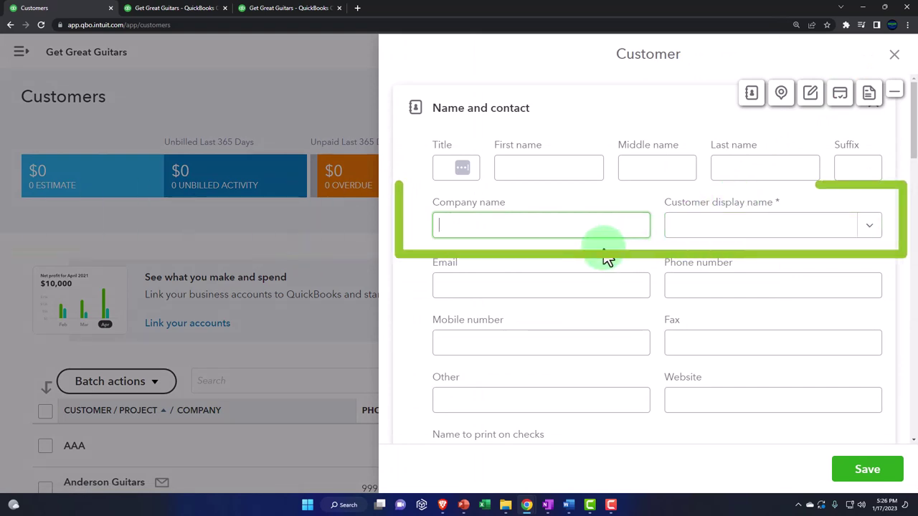
text(3005)
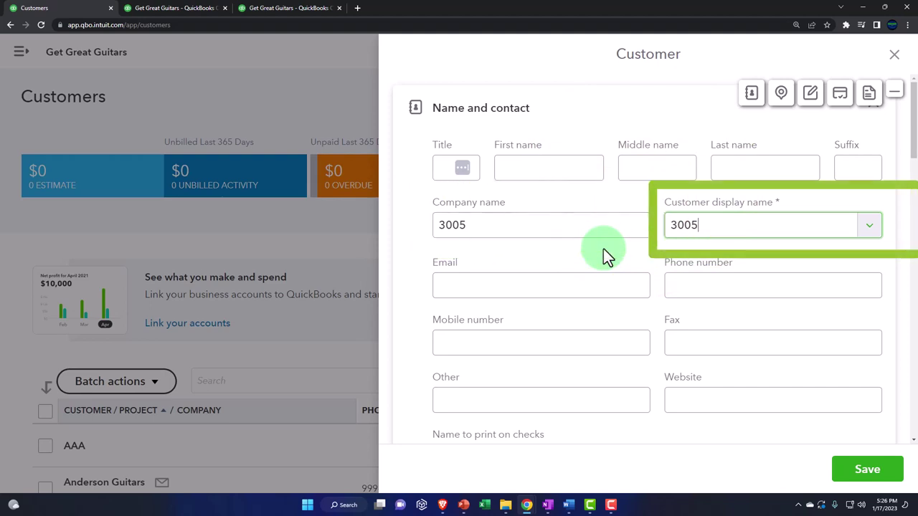
scroll(603, 266, down, 5)
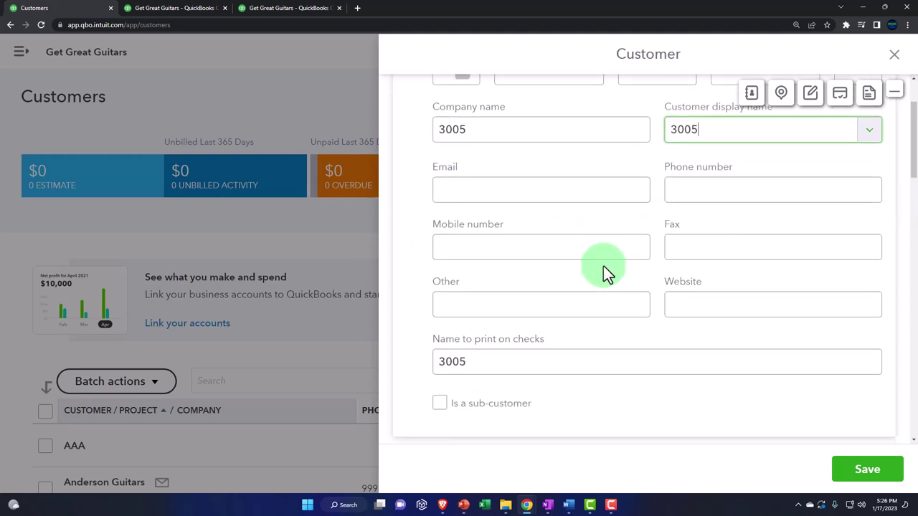
Mark the new customer 3005 as a sub-customer with Jones Guitars as the parent customer
scroll(603, 266, down, 2)
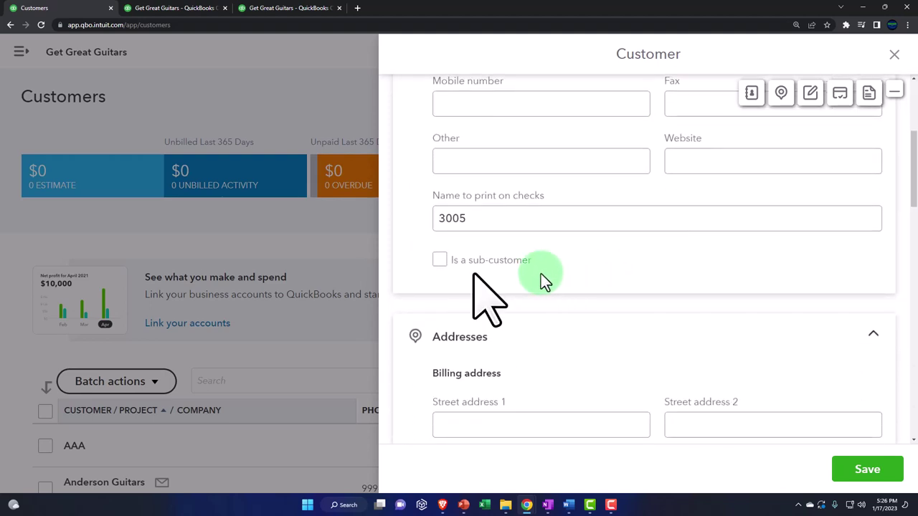
click(440, 262)
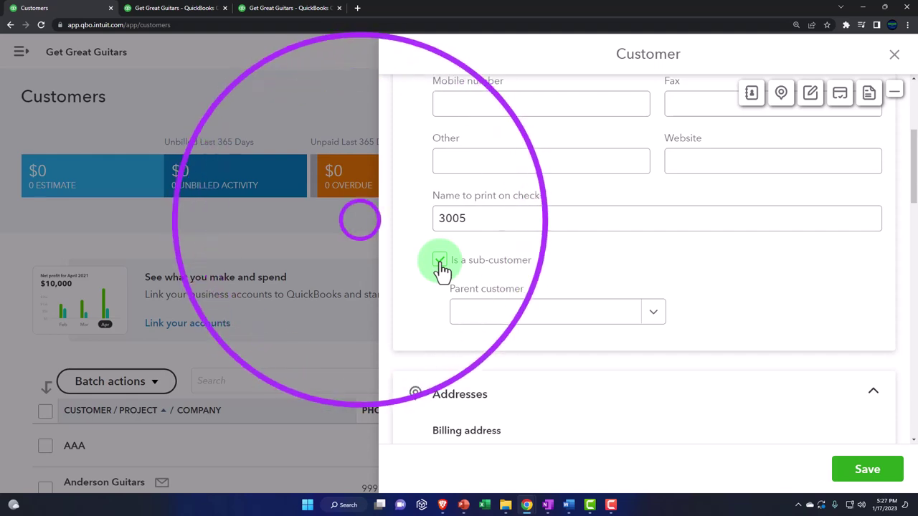
click(654, 313)
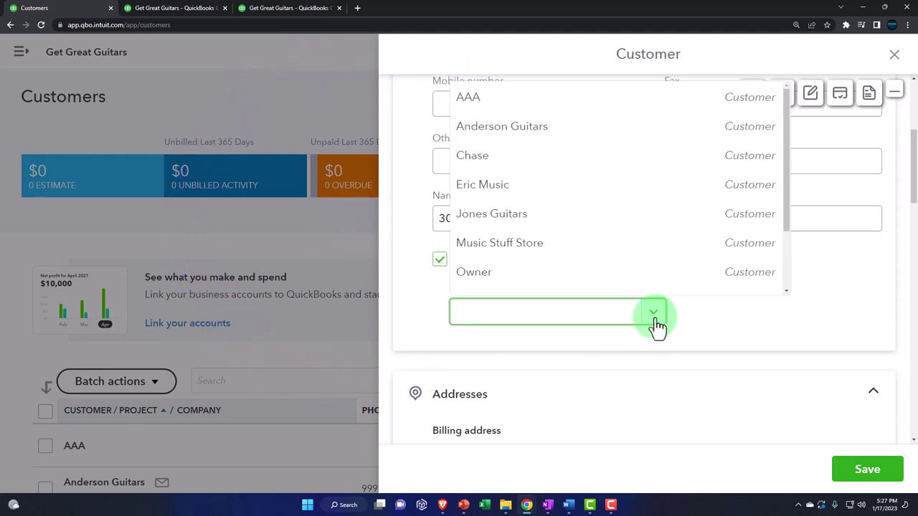
click(543, 215)
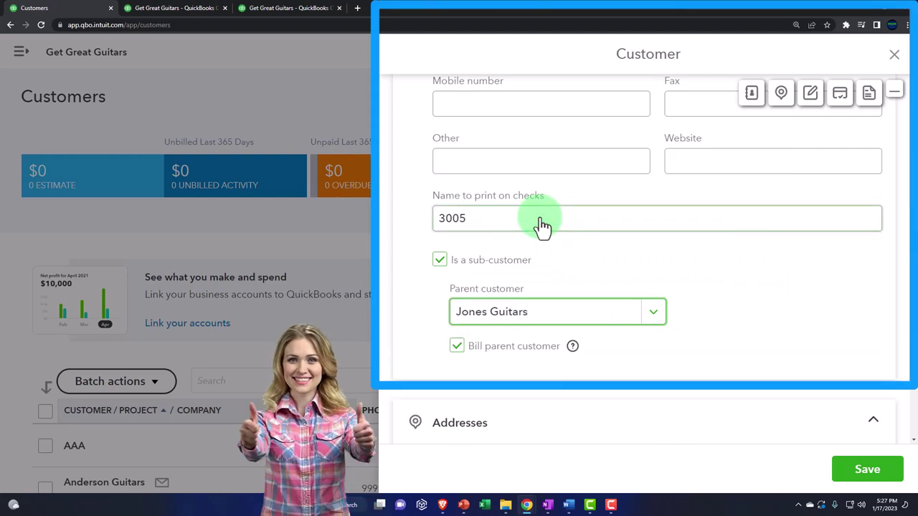
Consult the help article on the Bill parent customer option and return to the customer form
scroll(481, 365, down, 1)
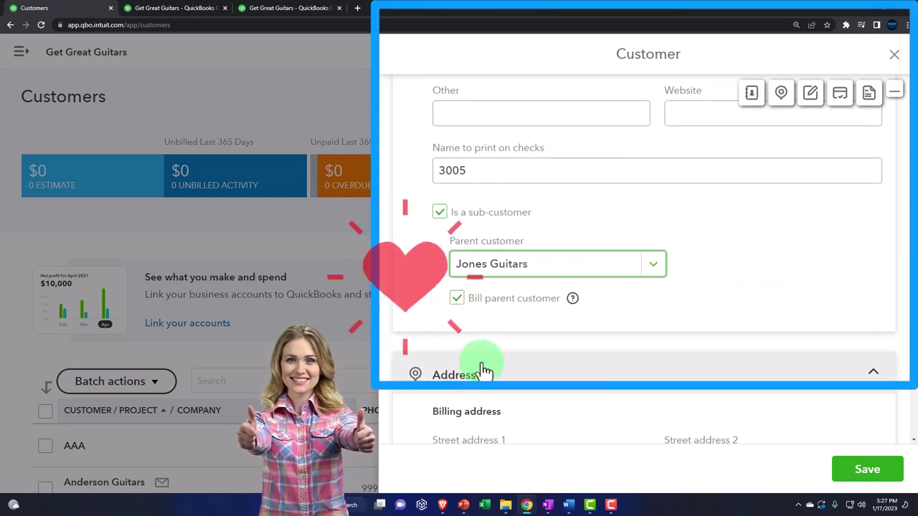
click(573, 299)
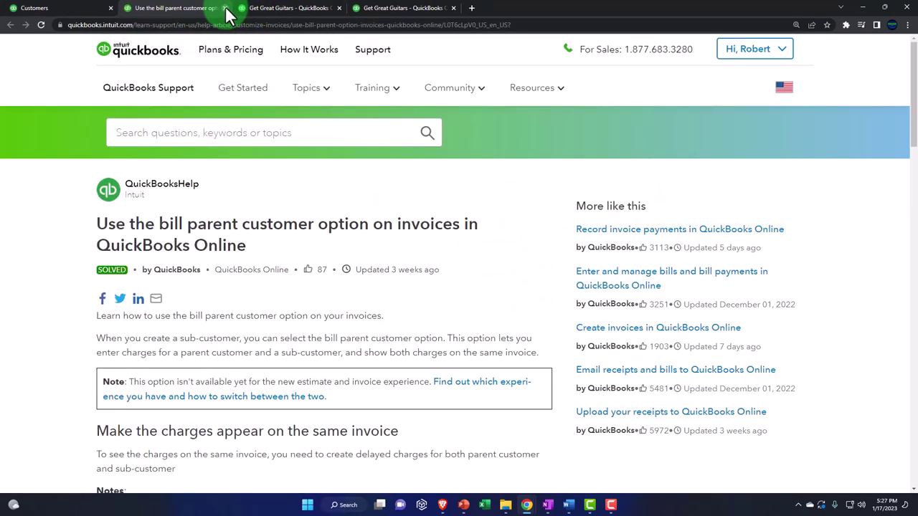
click(225, 8)
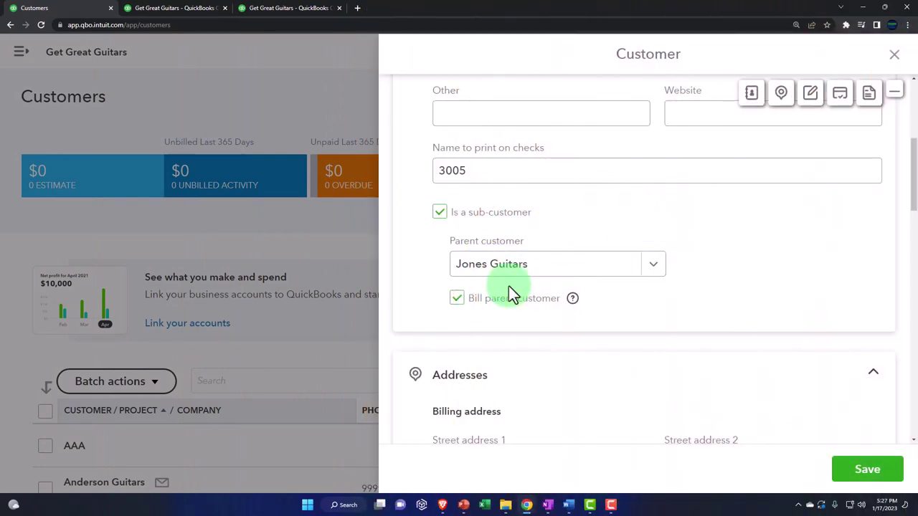
Check the billing address section, save sub-customer 3005, and return to the Customers page under Sales
scroll(508, 287, down, 3)
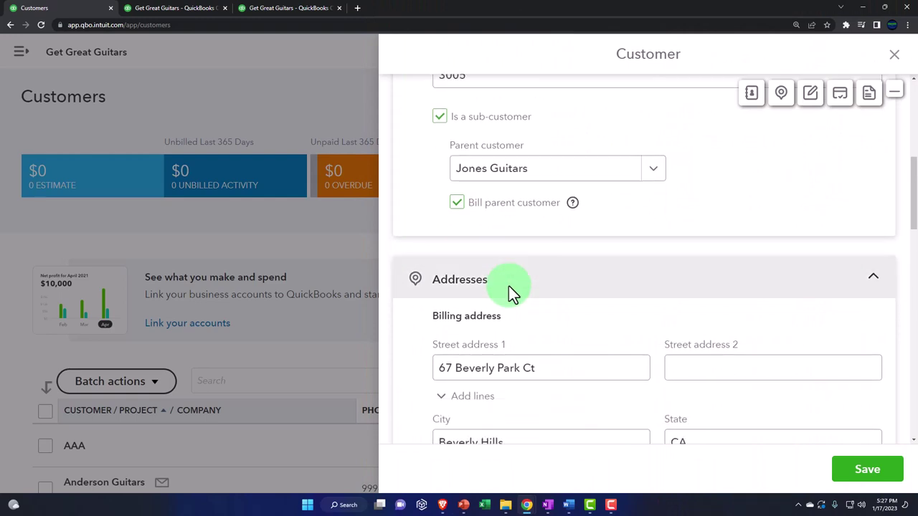
scroll(509, 285, down, 1)
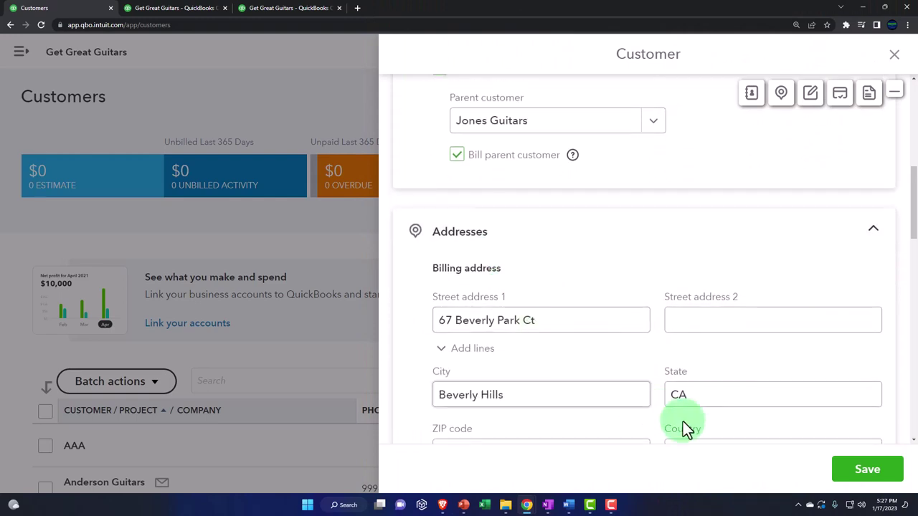
click(860, 473)
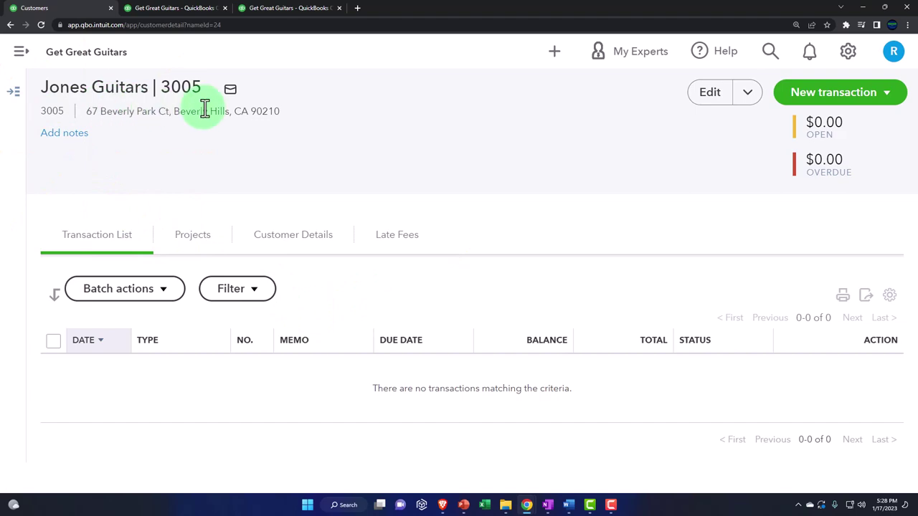
click(21, 58)
click(36, 225)
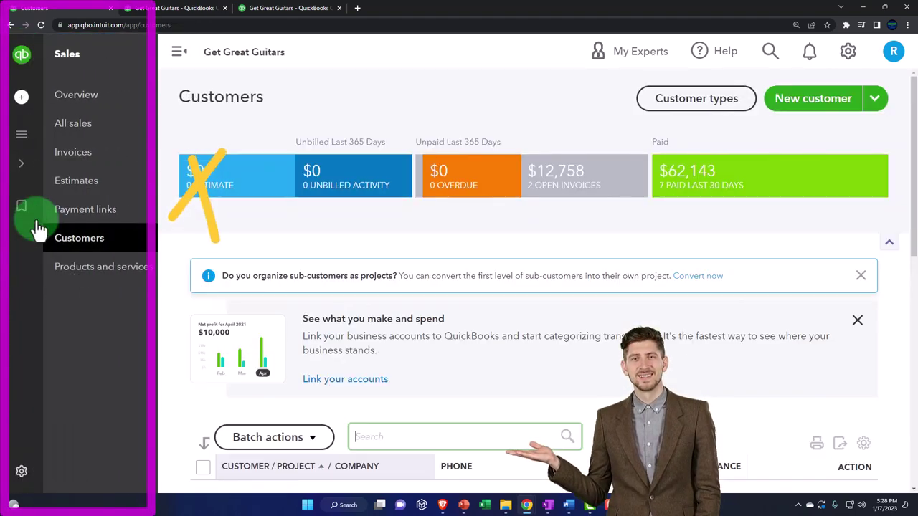
Widen the Customers page and look through the list for sub-customer 3005 beneath Jones Guitars
click(180, 54)
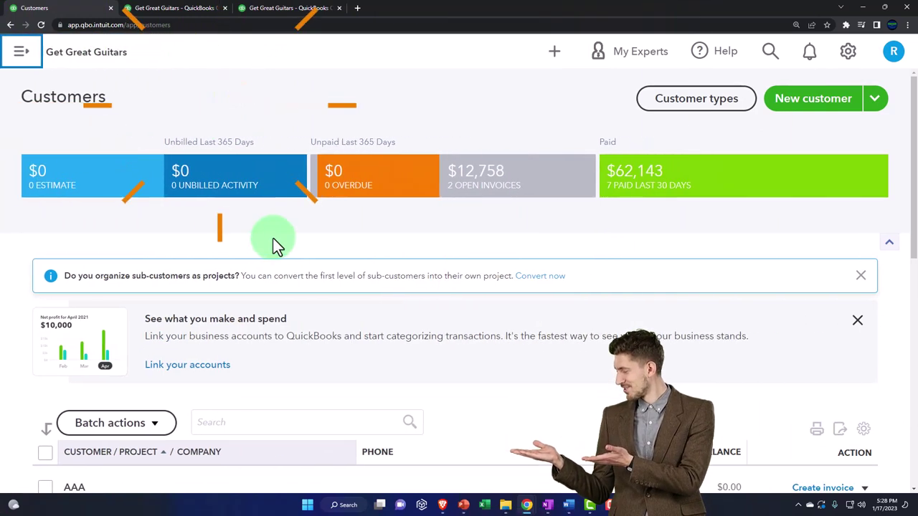
scroll(274, 239, down, 4)
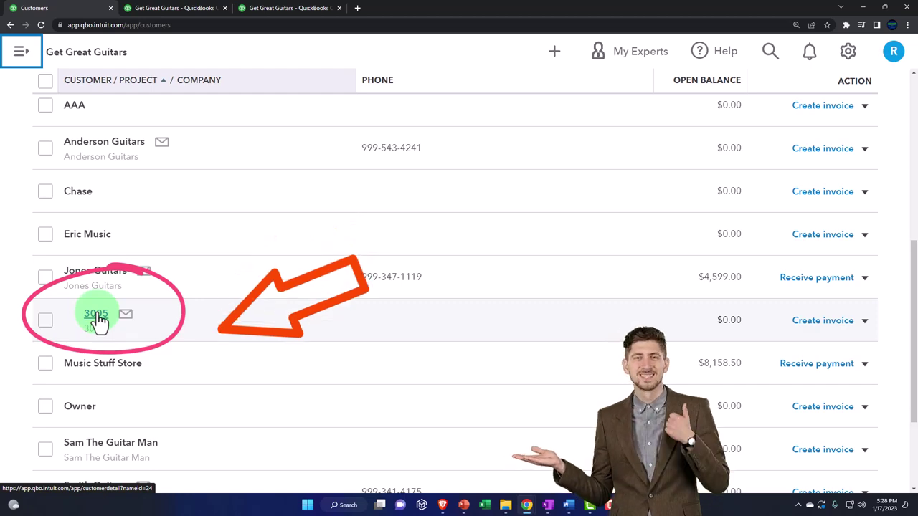
scroll(284, 343, up, 2)
scroll(284, 343, up, 4)
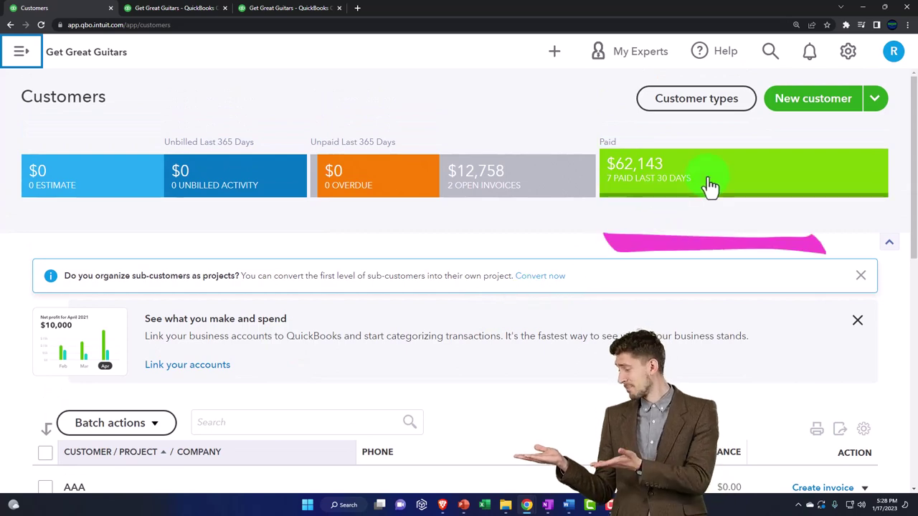
Start a new invoice for sub-customer 3005 of Jones Guitars, and leave it without saving
click(554, 51)
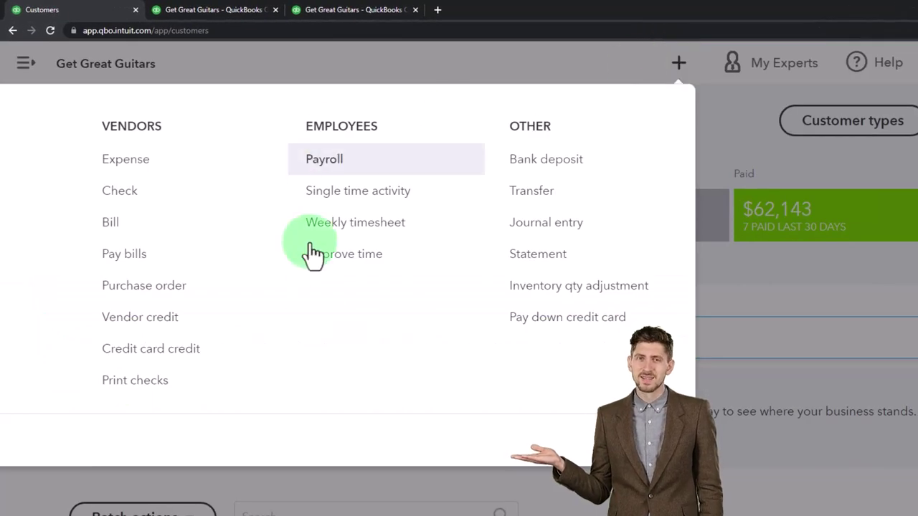
key(ctrl+minus)
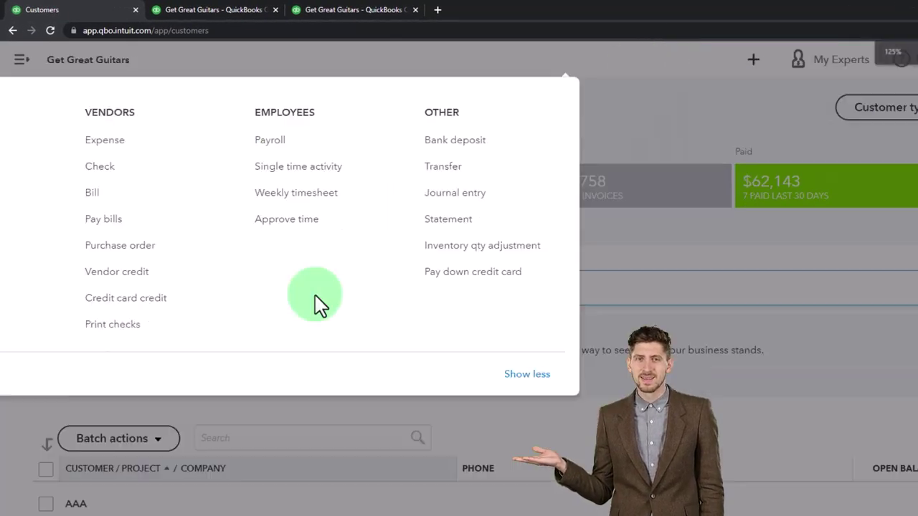
click(124, 143)
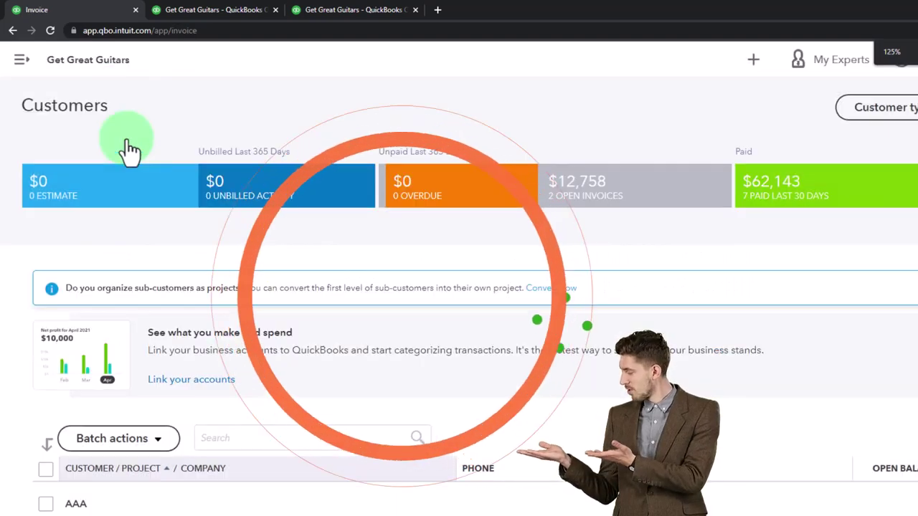
text(3005)
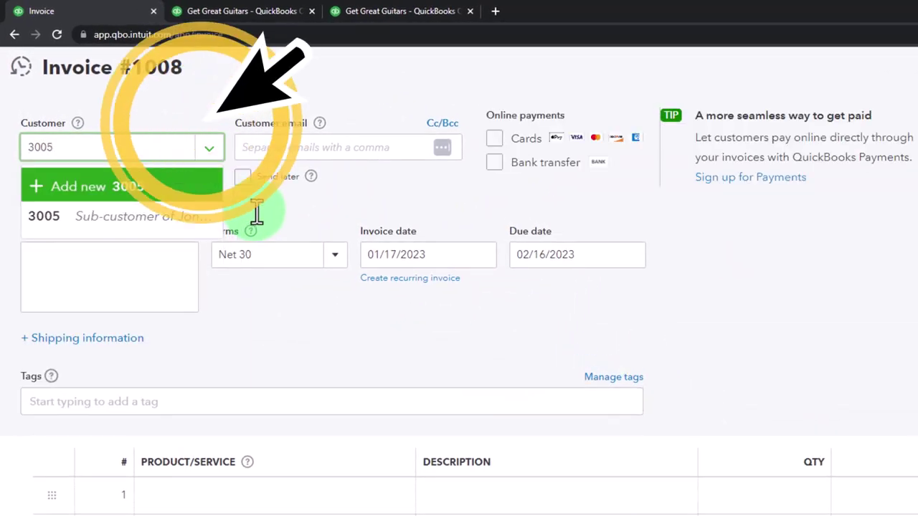
click(193, 217)
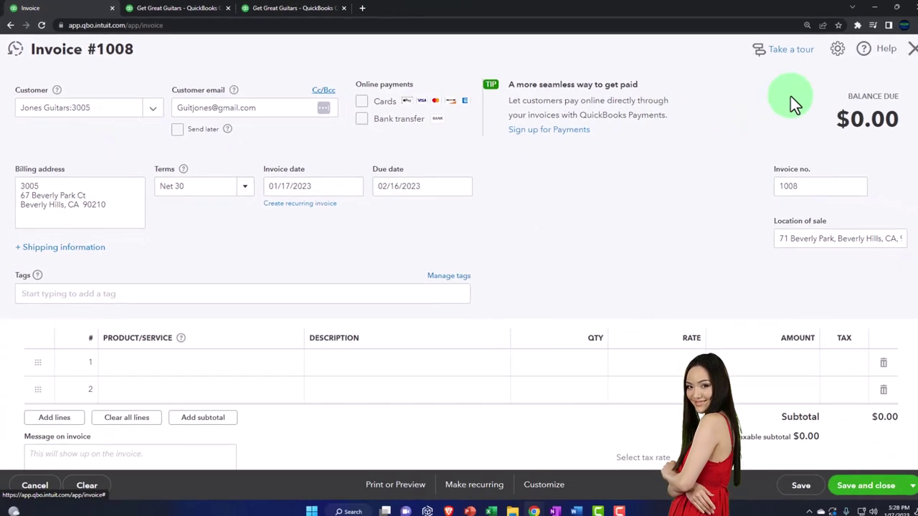
click(903, 51)
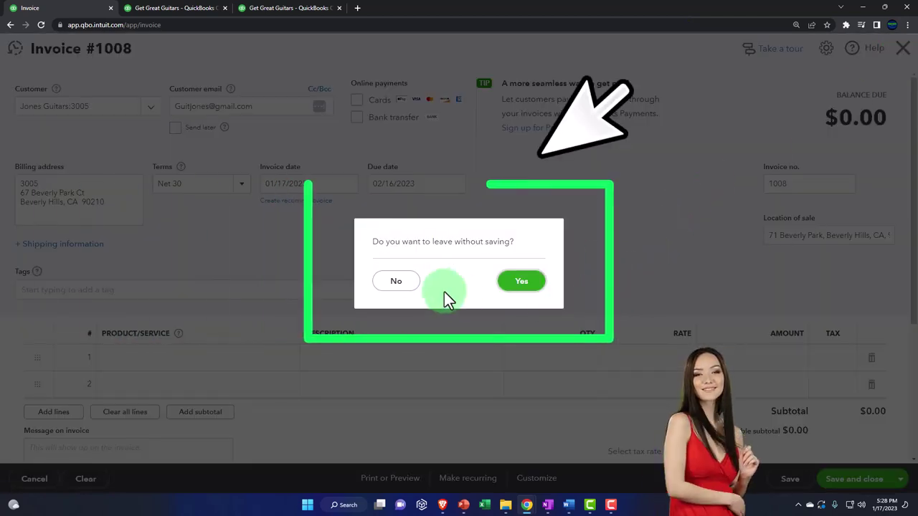
click(515, 281)
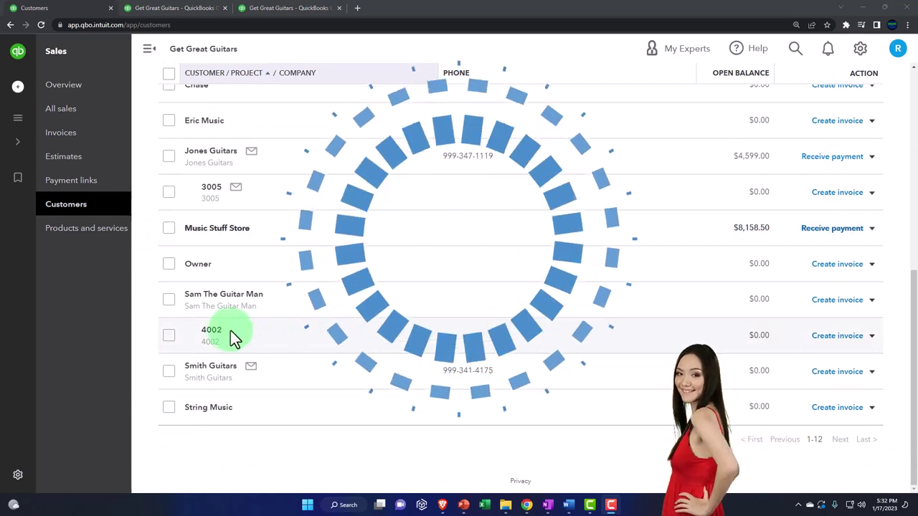
Check the names and the Sam The Guitar Man parent setting of sub-customer 4002, and save the customer record
scroll(531, 321, up, 6)
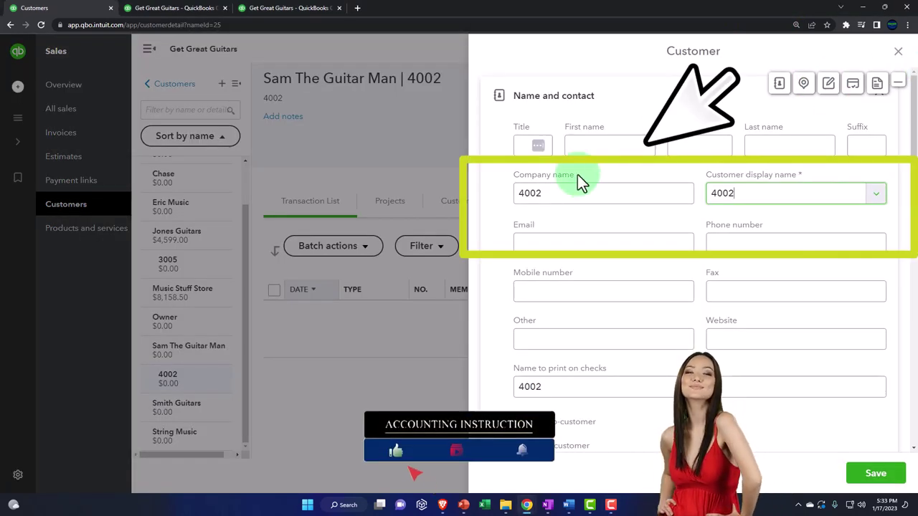
scroll(553, 193, down, 3)
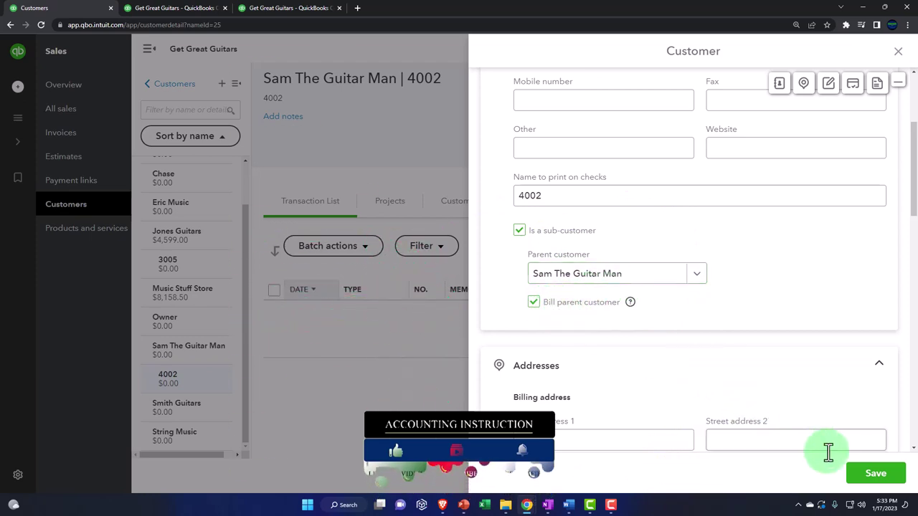
click(864, 475)
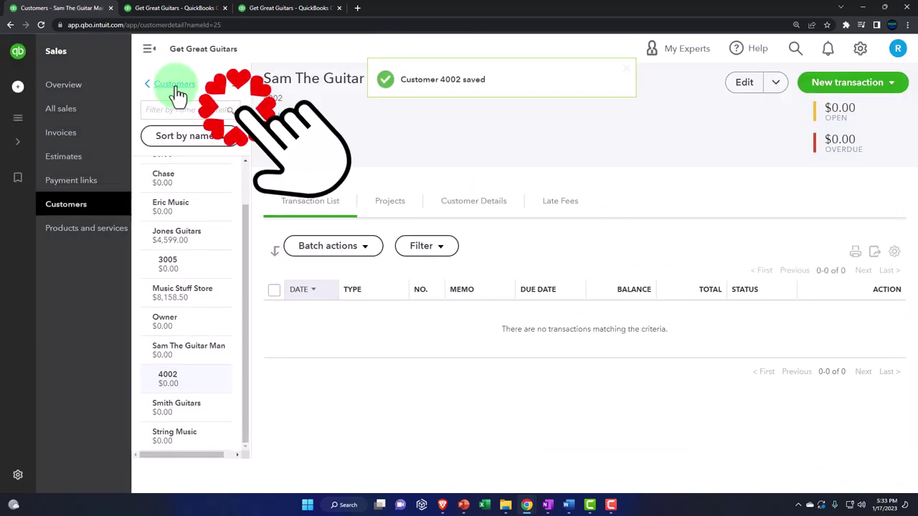
Return to the customer list and review sub-customers 3005 and 4002 beneath their parent customers
click(176, 86)
scroll(178, 96, down, 5)
scroll(255, 280, up, 2)
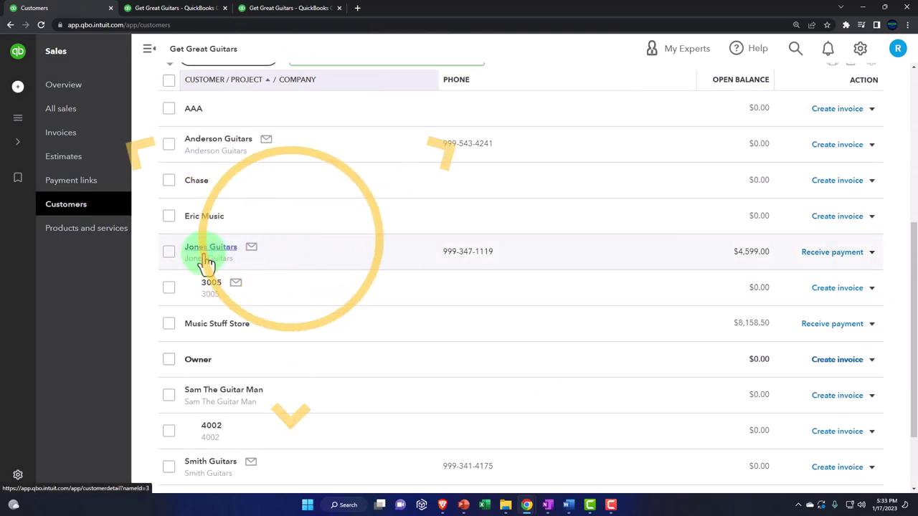
scroll(213, 330, down, 1)
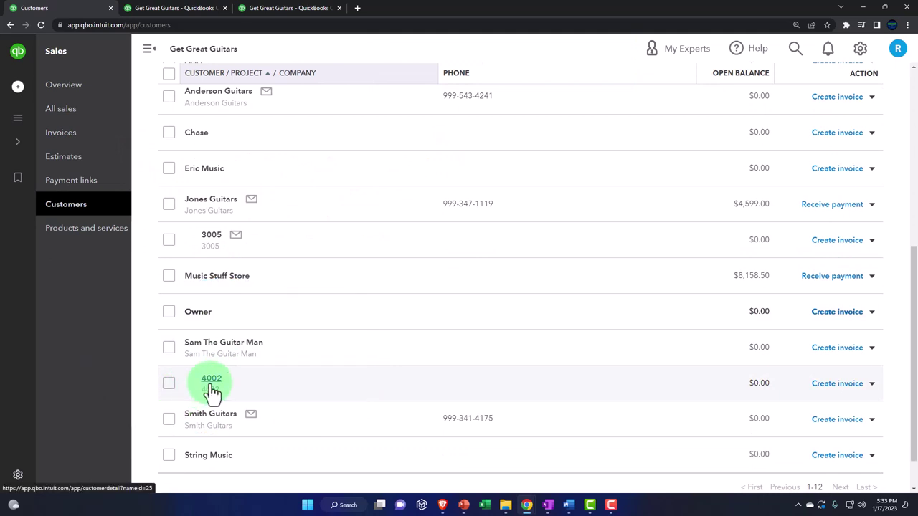
Open the Profit and Loss by Customer report and examine its customer columns
mouse_move(29, 122)
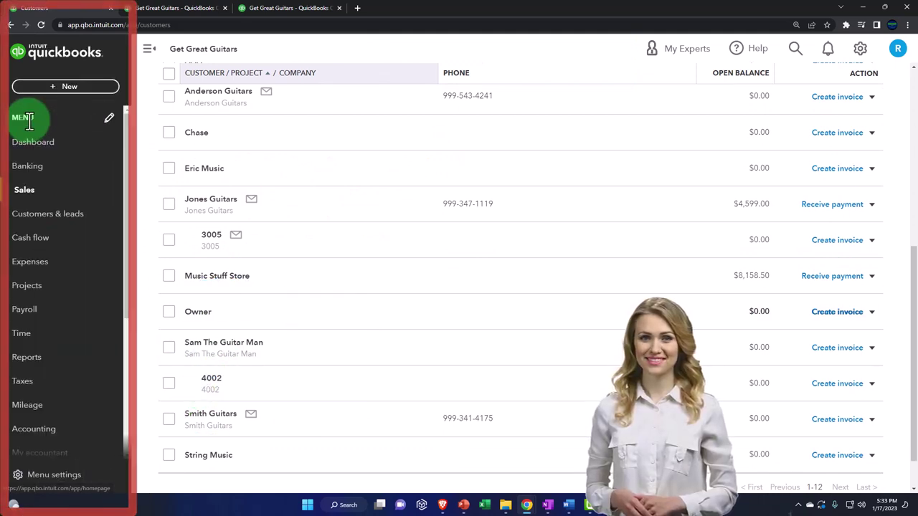
click(29, 357)
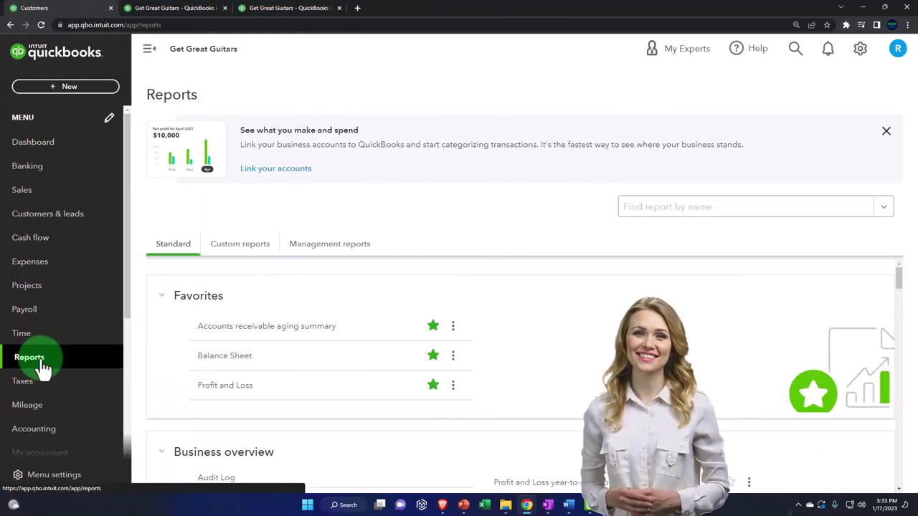
scroll(319, 363, down, 3)
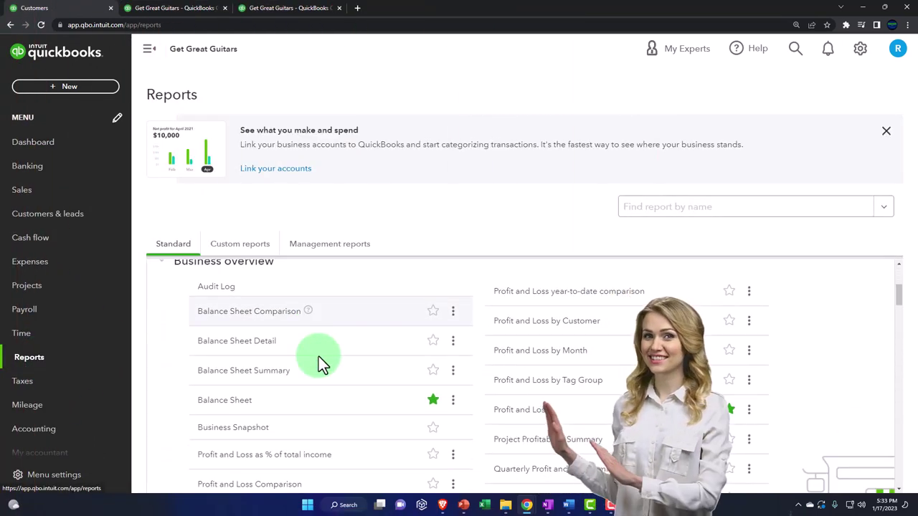
click(519, 328)
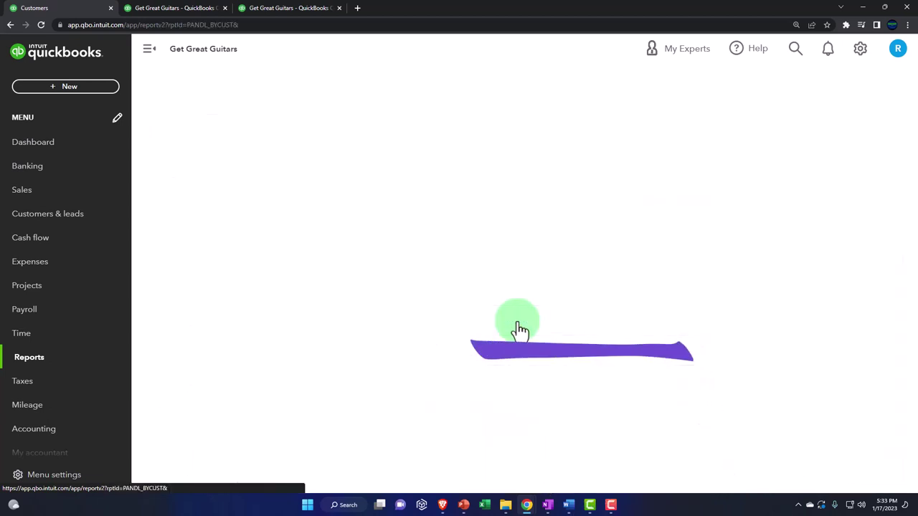
scroll(515, 322, down, 1)
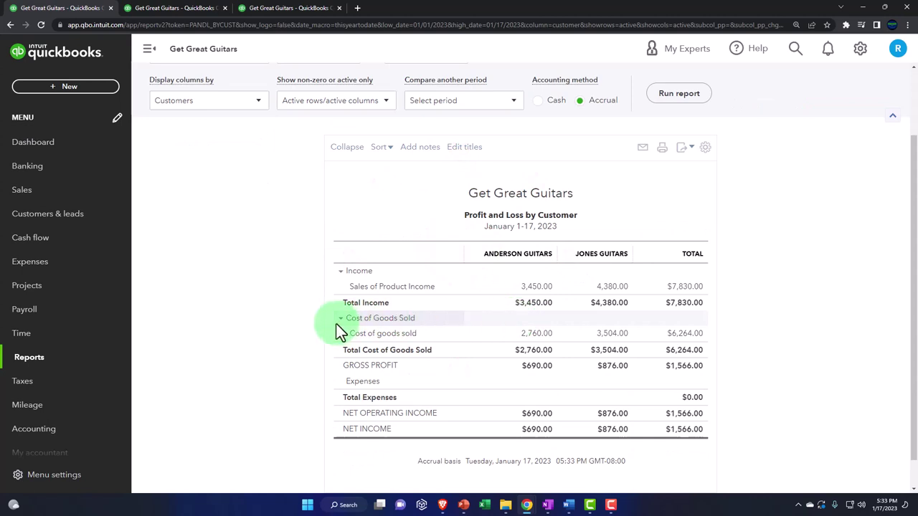
scroll(326, 328, up, 1)
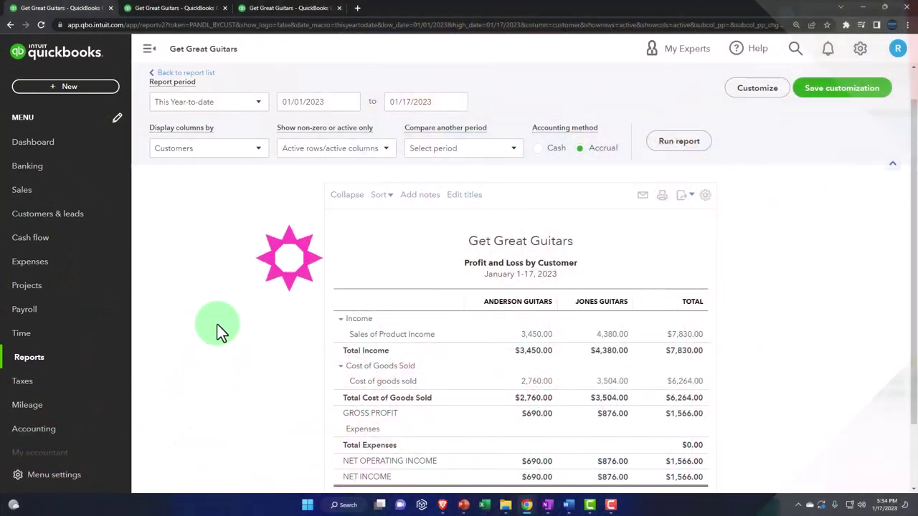
Go to the Projects page and start a new project named Project 1
click(34, 288)
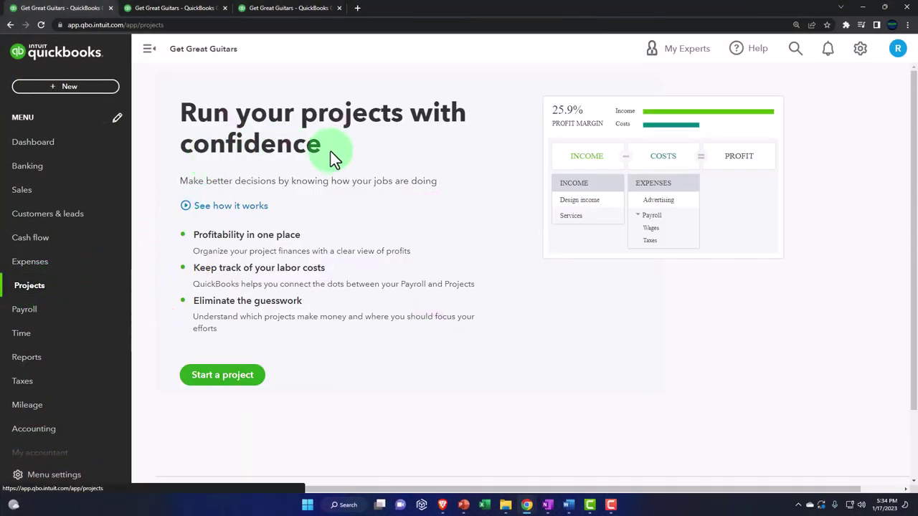
click(151, 54)
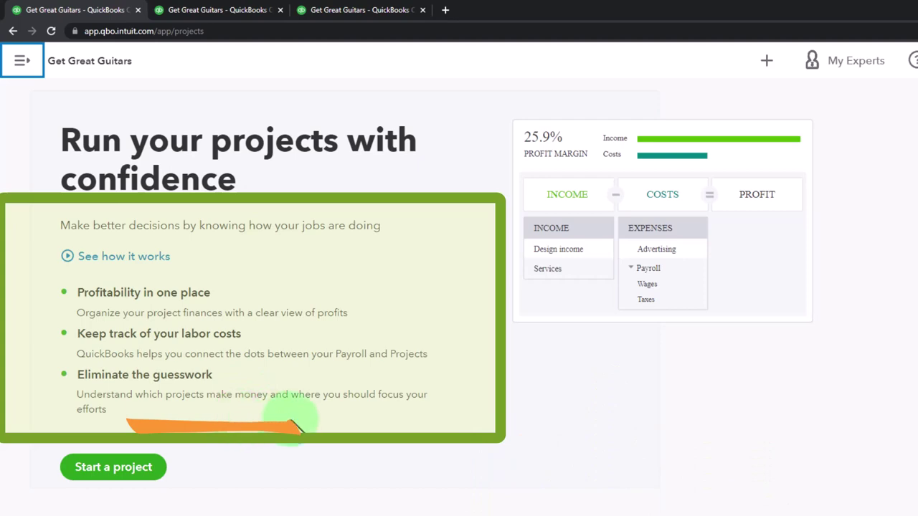
click(138, 475)
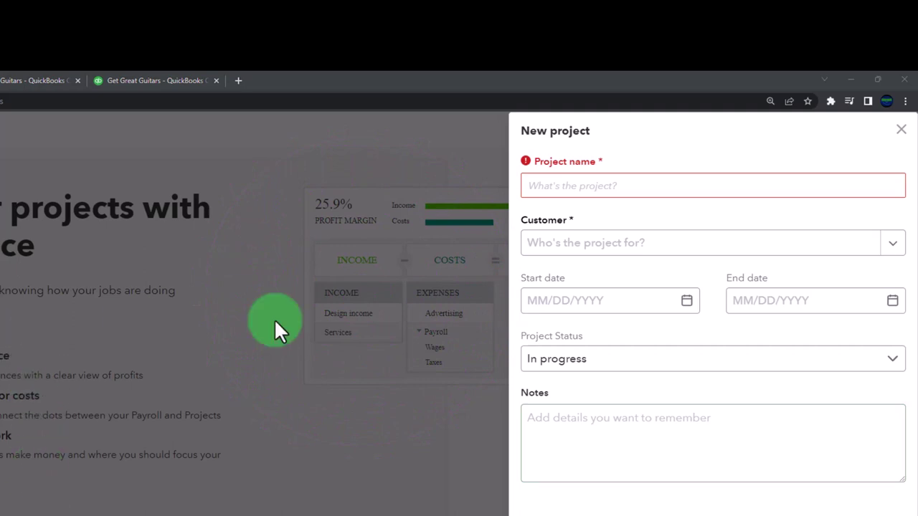
click(557, 189)
text(PR)
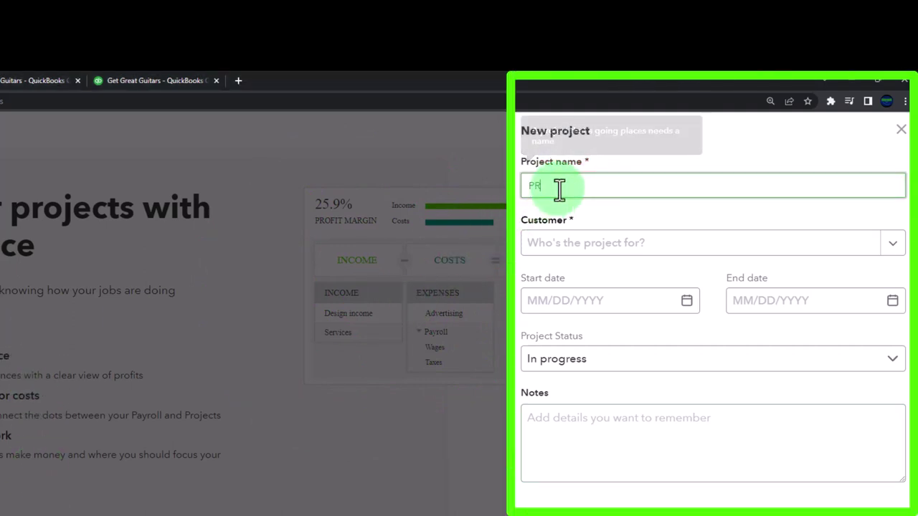
text(oject)
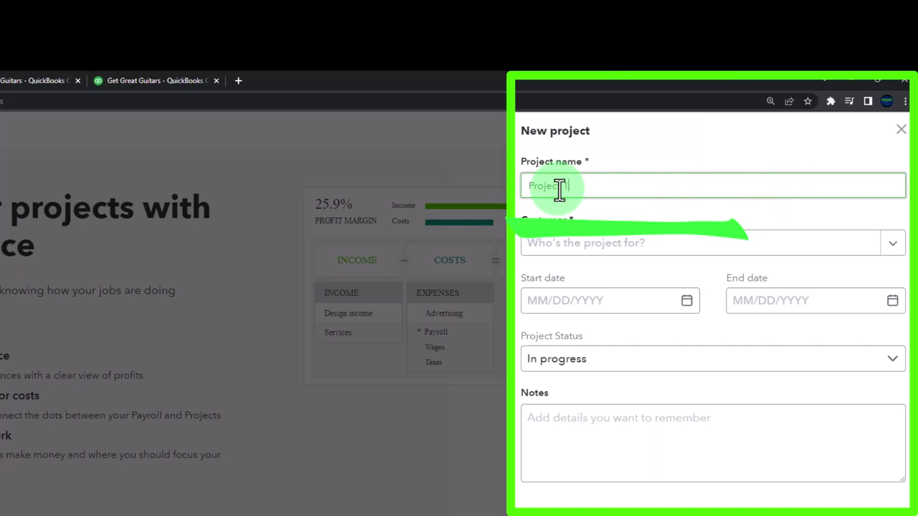
key(Tab)
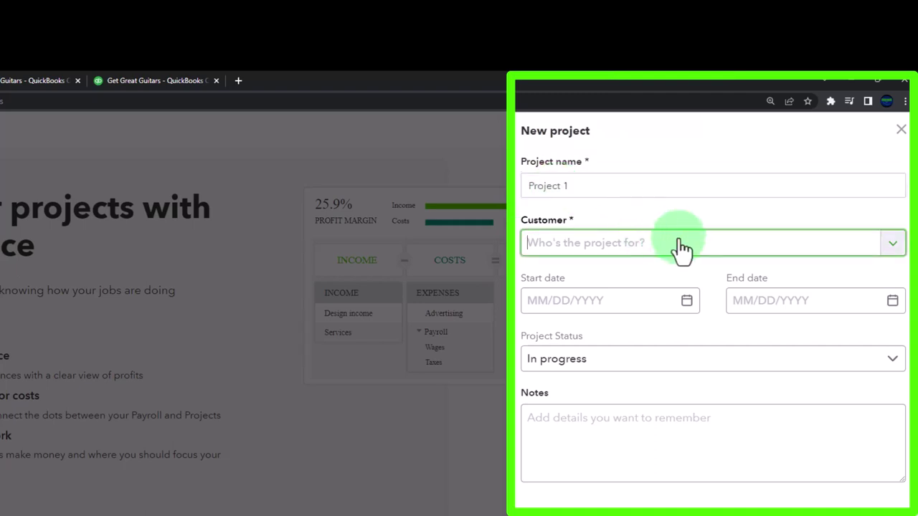
Assign the project to customer Jones Guitars and set its start date to 01/01/2023
click(895, 248)
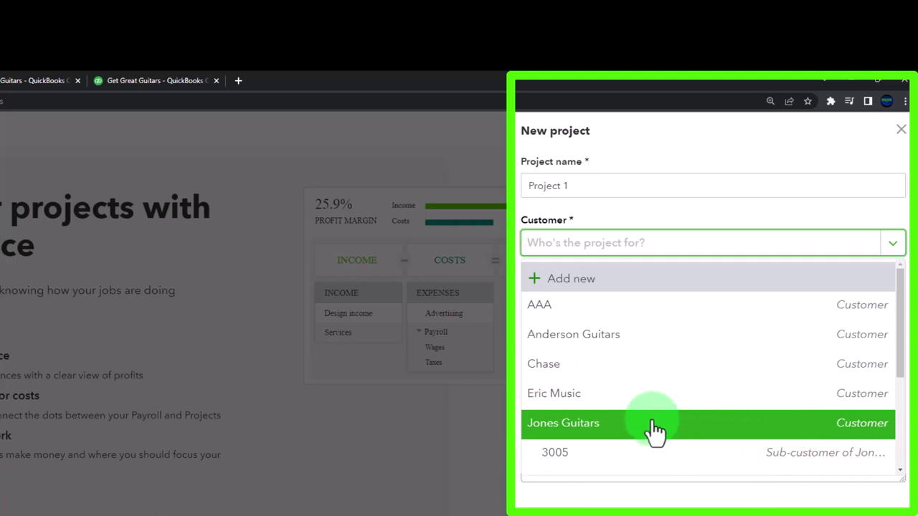
click(566, 427)
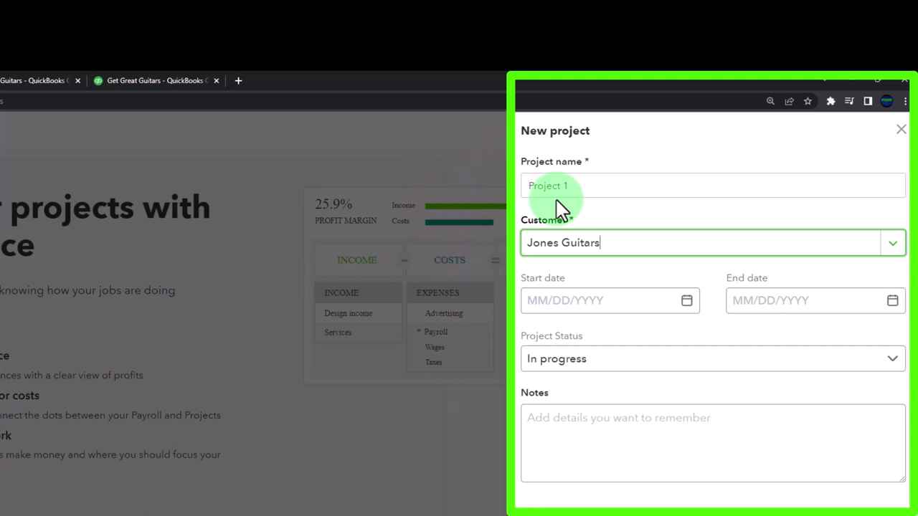
click(687, 301)
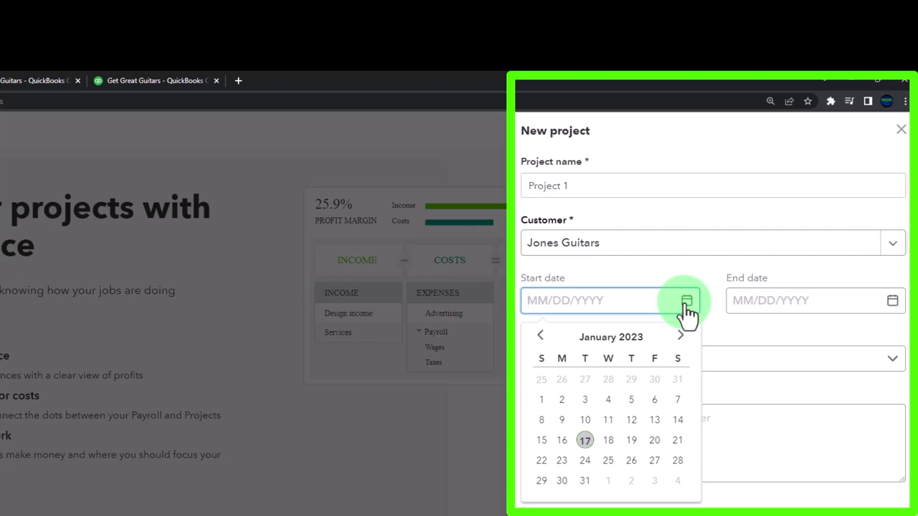
click(543, 402)
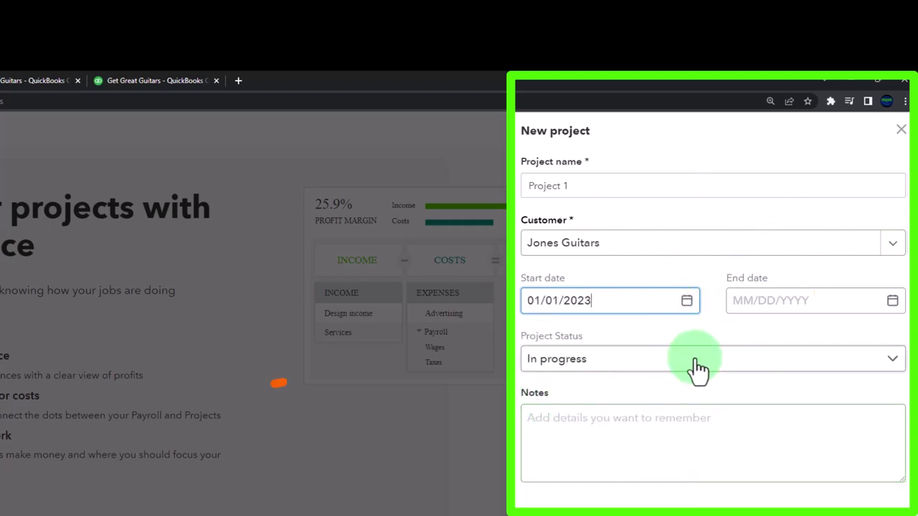
Check the project status options, keep In progress selected, and save the new project
click(894, 365)
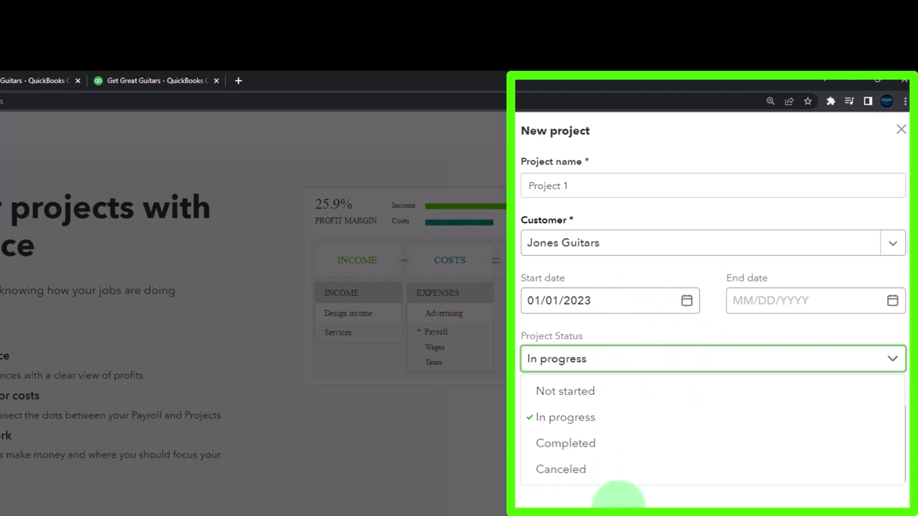
click(614, 500)
click(615, 477)
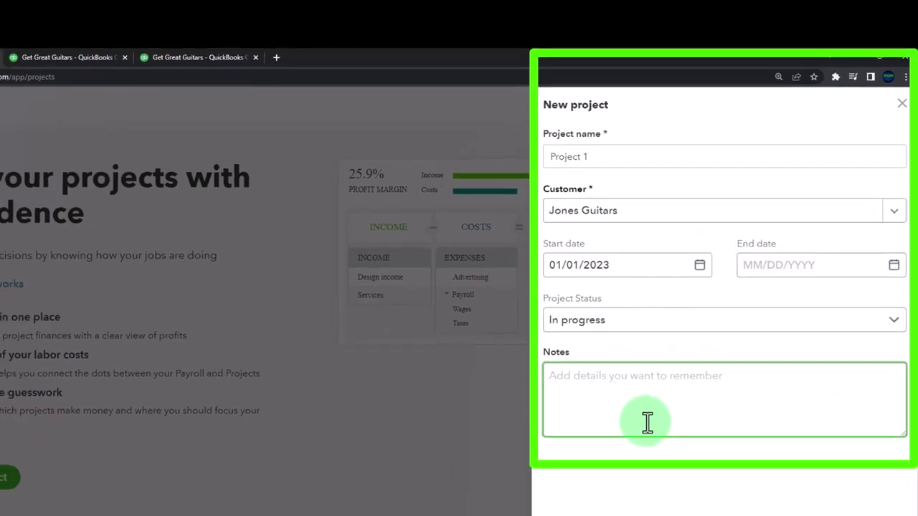
click(871, 475)
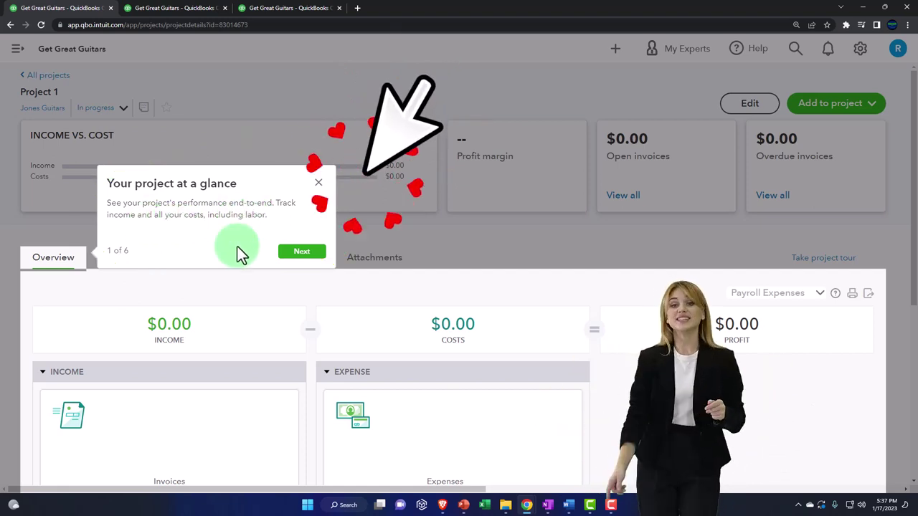
Go through all six pages of the Project 1 introductory tour and finish it
click(298, 255)
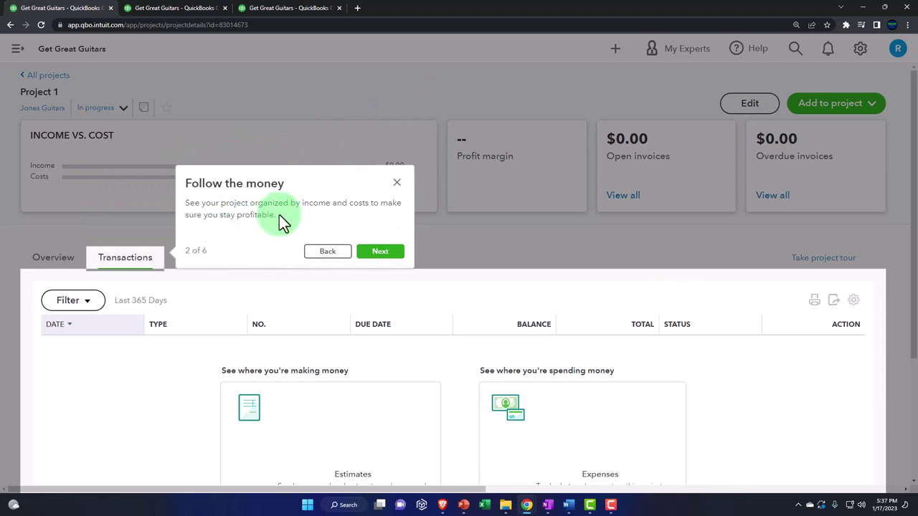
click(382, 252)
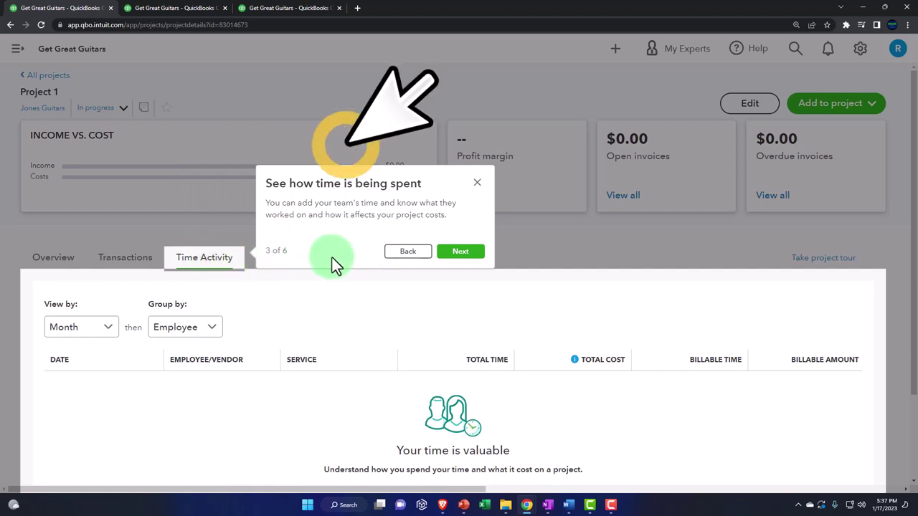
click(460, 252)
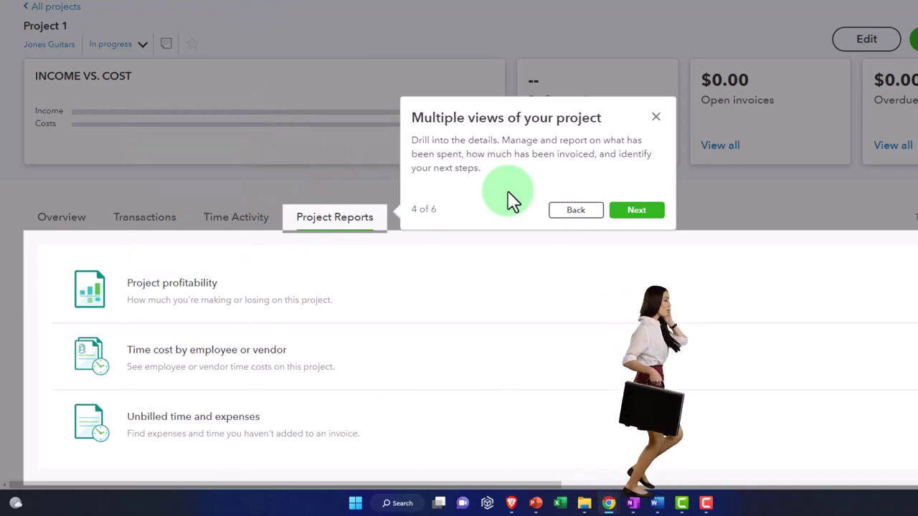
click(639, 212)
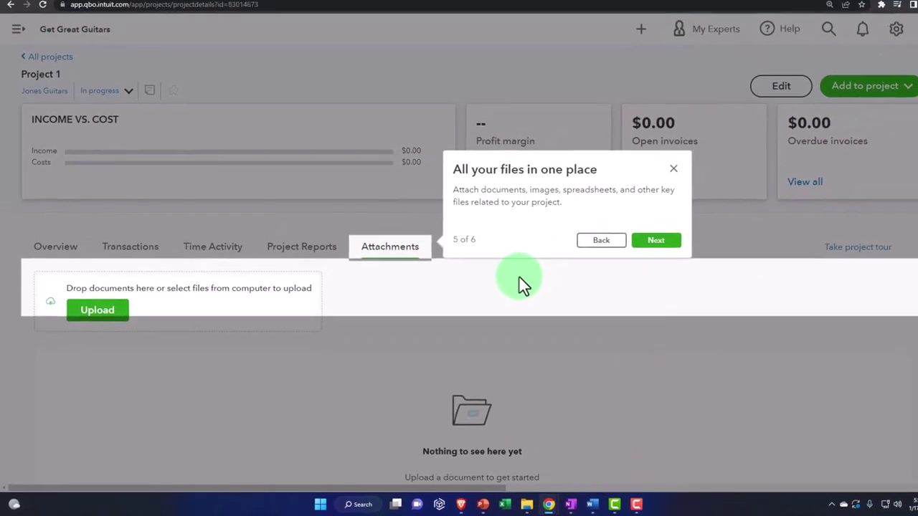
click(631, 254)
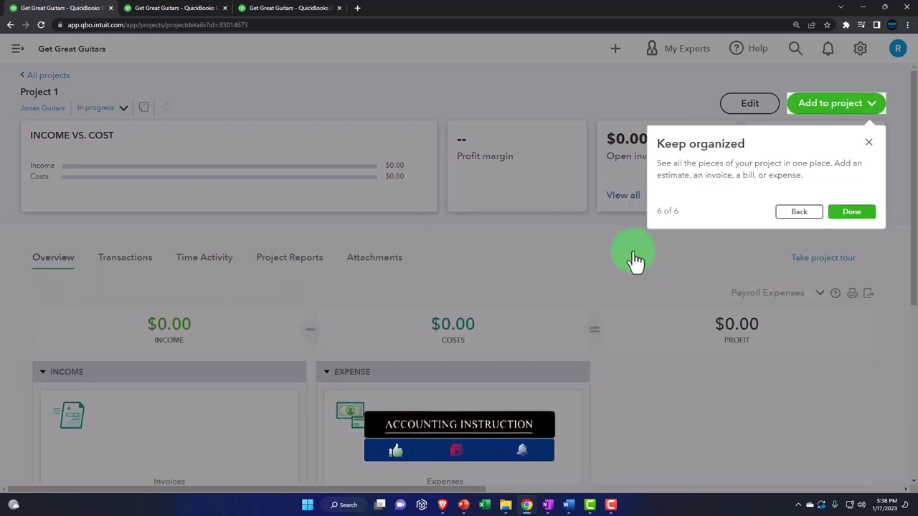
click(851, 212)
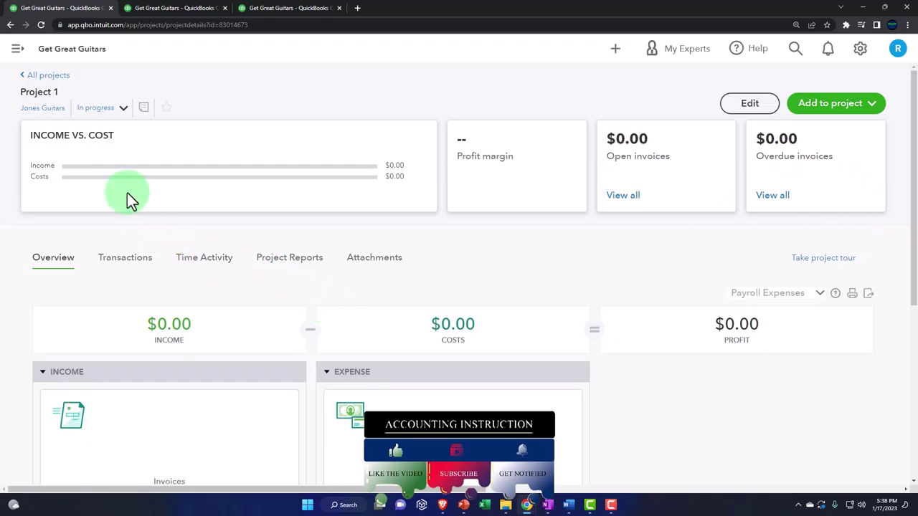
Return to the list of all projects and check its status filter, customer filter and additional new-project options
click(37, 82)
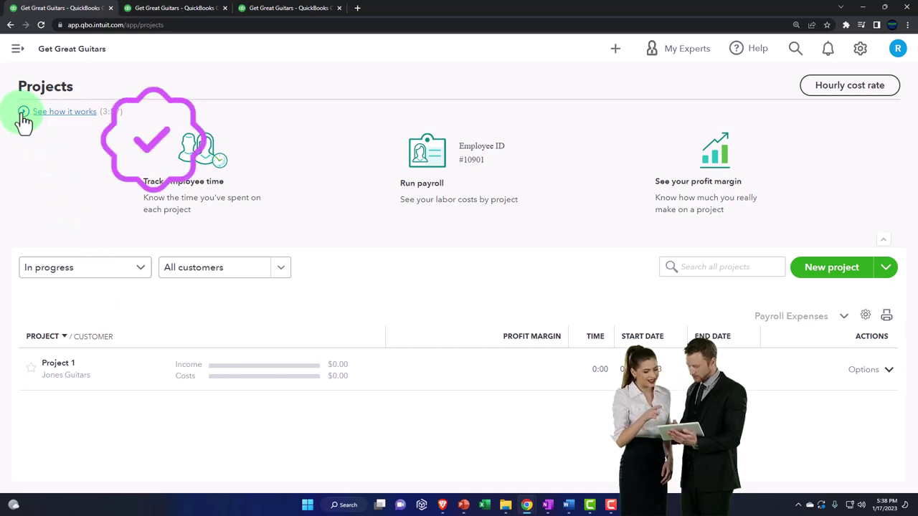
click(140, 275)
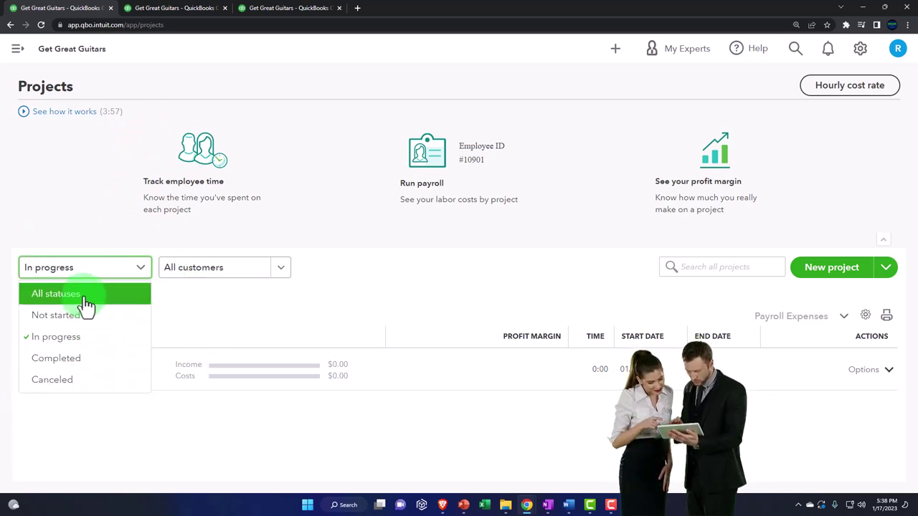
click(229, 324)
click(280, 276)
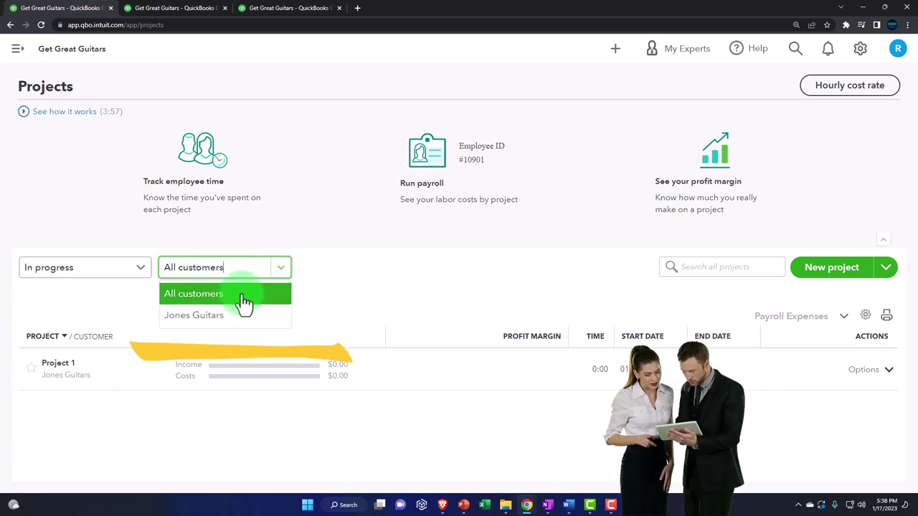
click(353, 290)
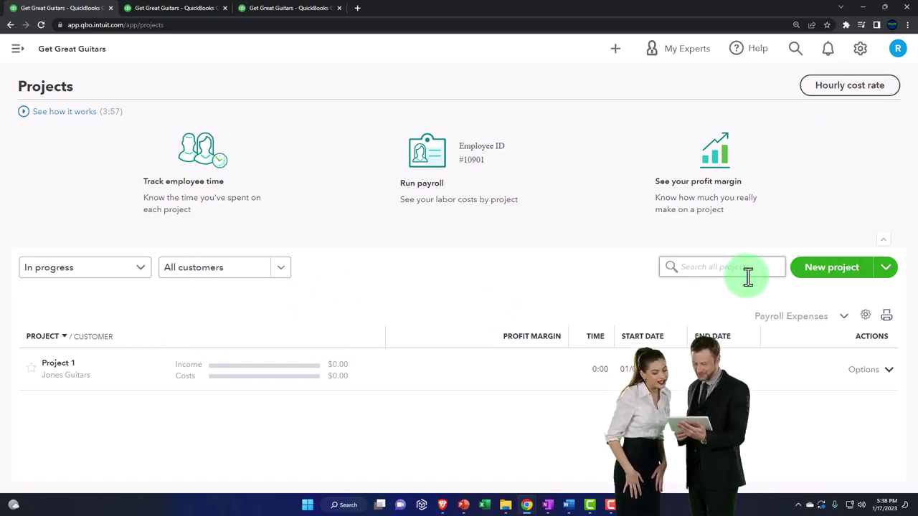
click(888, 273)
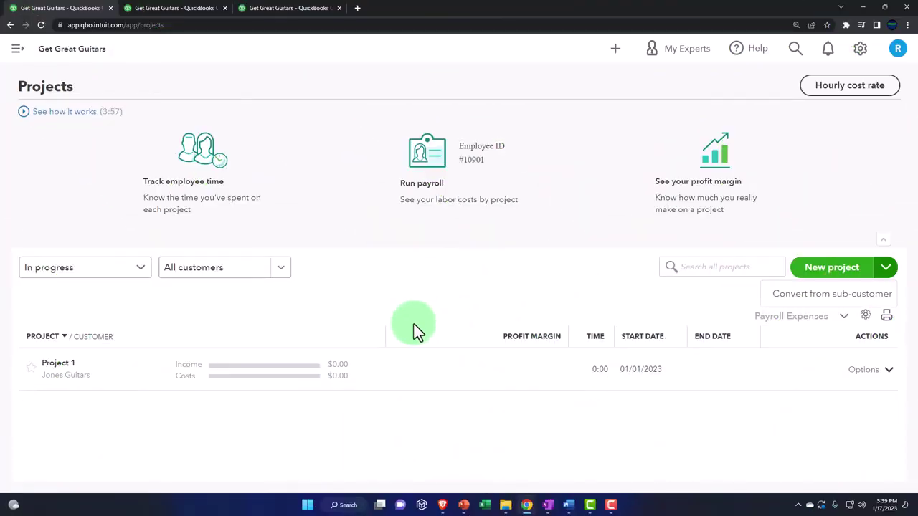
Open Project 1, review its status choices and editable details, and close the edit form without changing anything
click(70, 367)
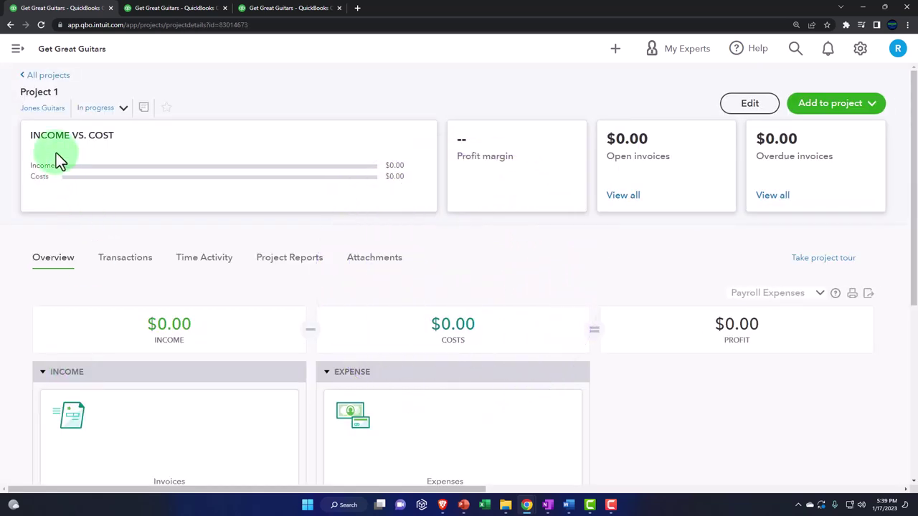
click(124, 111)
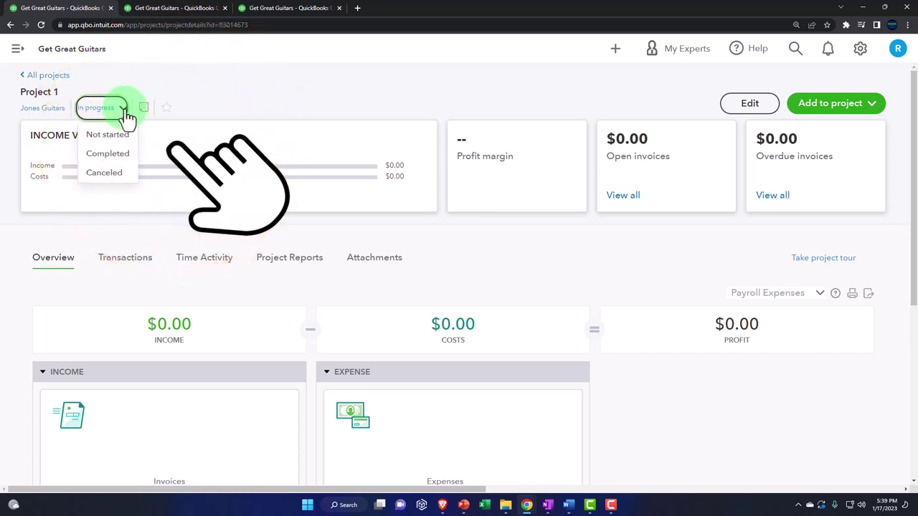
click(124, 112)
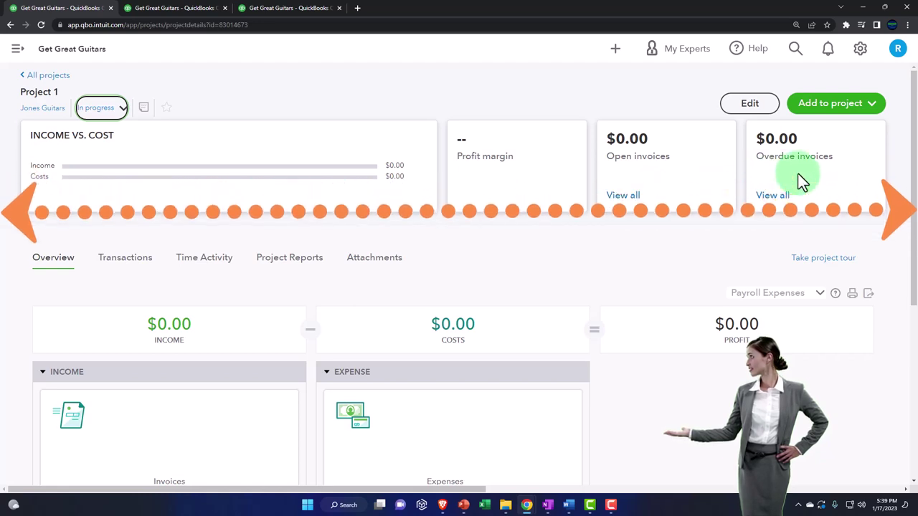
click(749, 104)
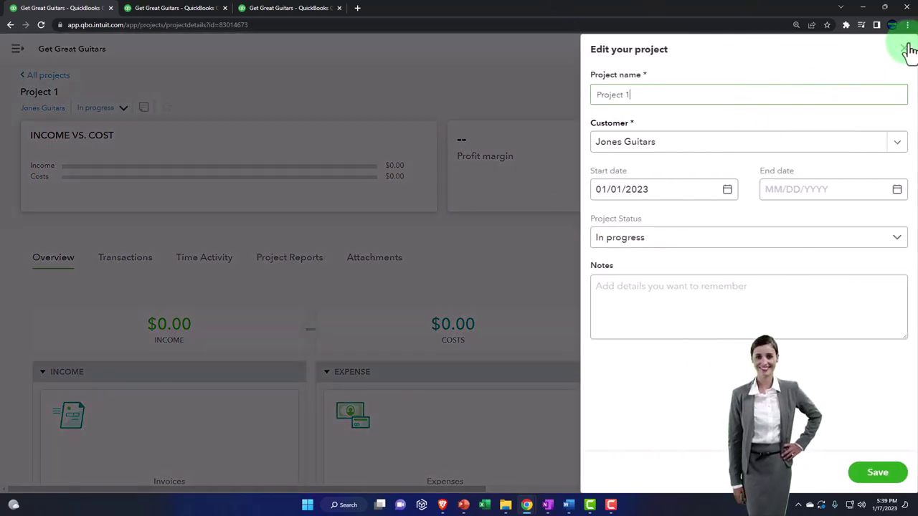
click(905, 48)
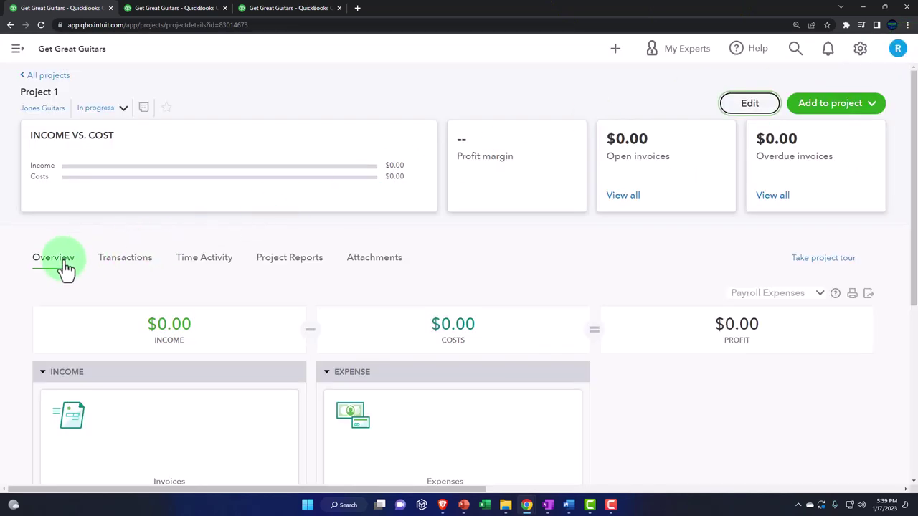
Examine the income, costs and profit sections of Project 1's overview, including invoices, expenses, bills and payroll hours
scroll(61, 267, down, 2)
scroll(62, 267, up, 1)
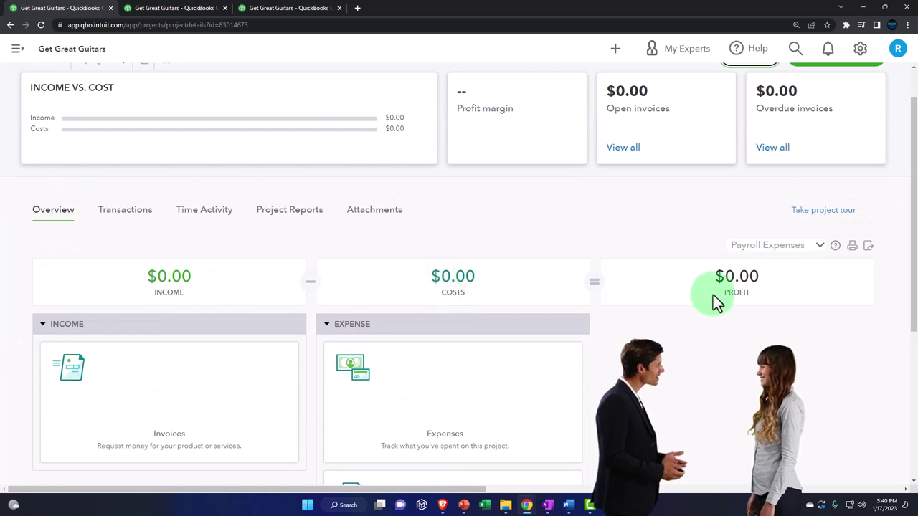
scroll(732, 300, down, 1)
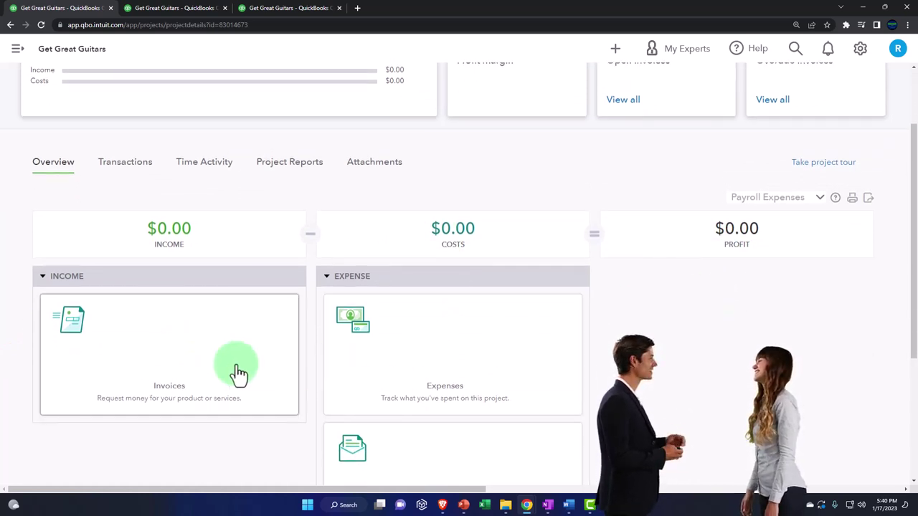
scroll(424, 370, down, 2)
scroll(424, 402, down, 2)
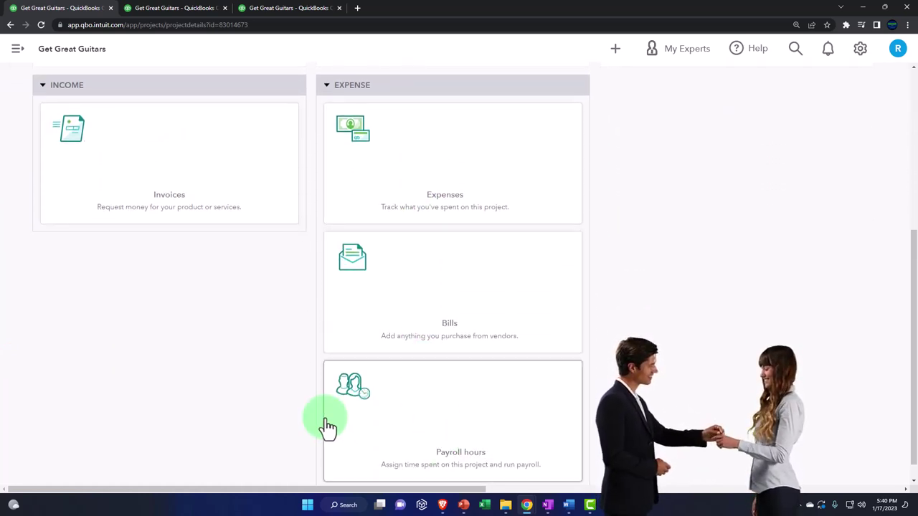
scroll(352, 433, up, 3)
Review Project 1's transactions, time activity, project reports and attachments
click(140, 118)
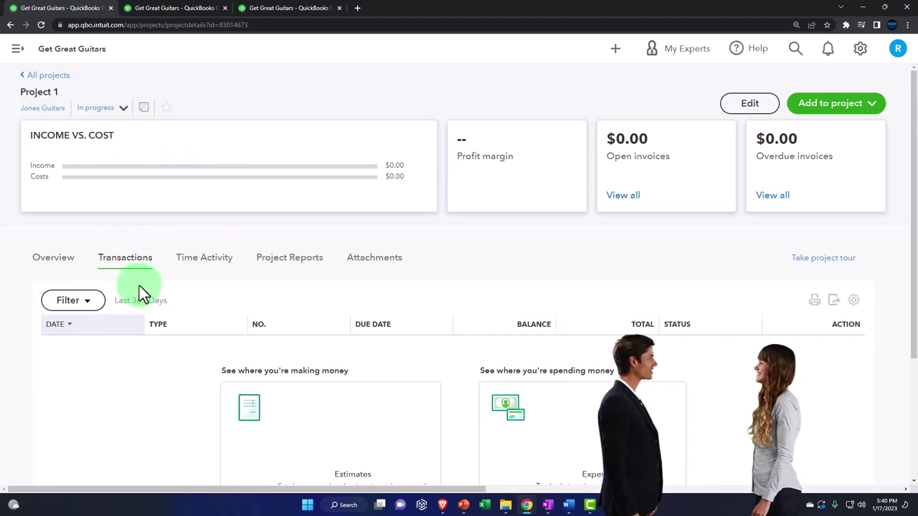
scroll(139, 286, down, 2)
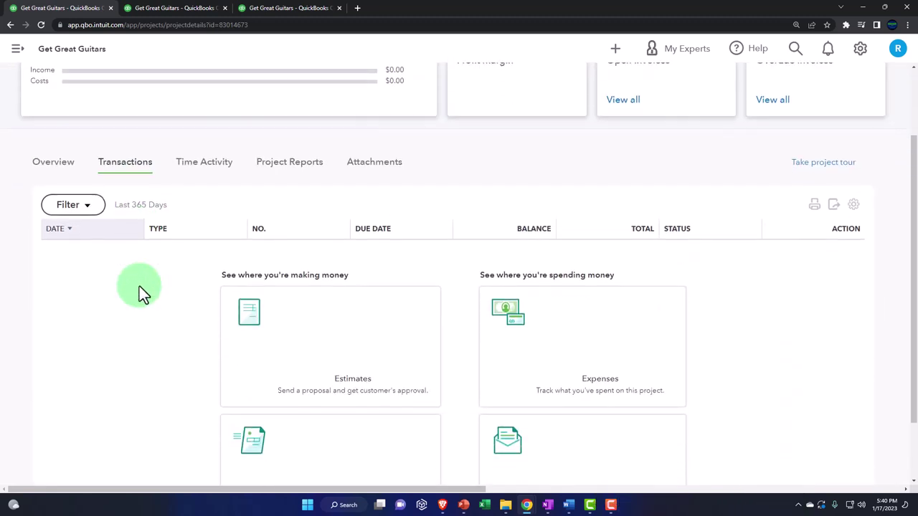
scroll(139, 286, up, 2)
click(198, 264)
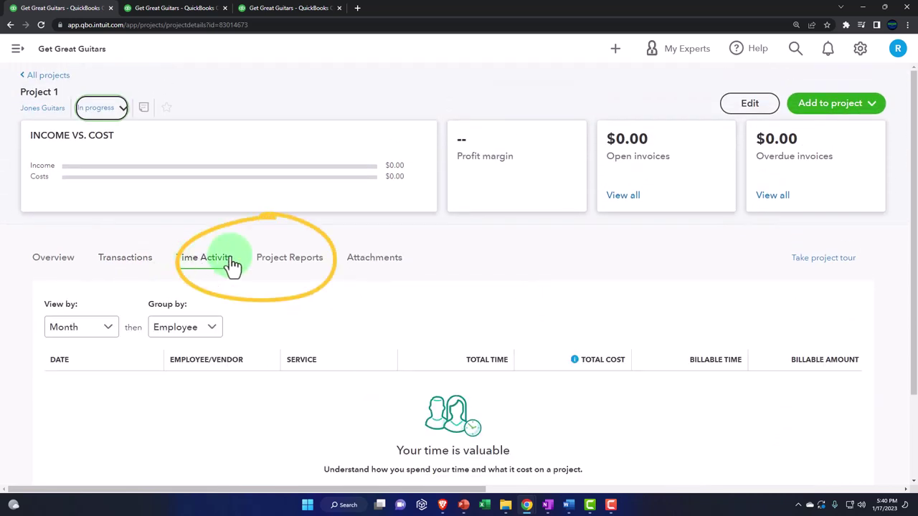
click(281, 264)
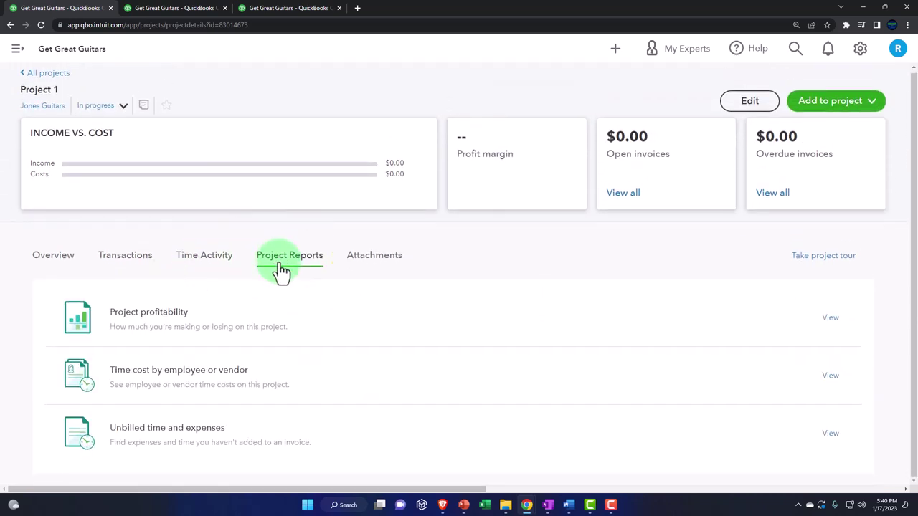
click(373, 265)
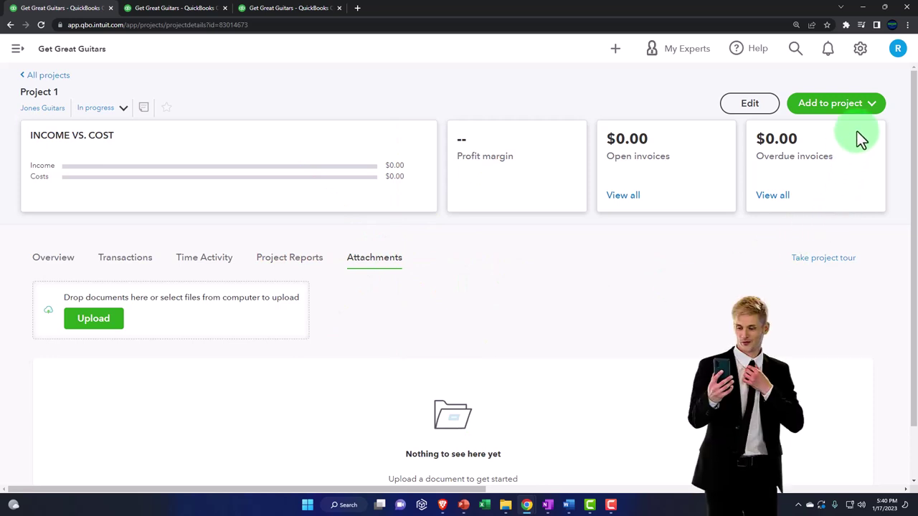
Start an invoice from Project 1, check Jones Guitars:Project 1 in the customer list, and close the invoice without saving
click(870, 111)
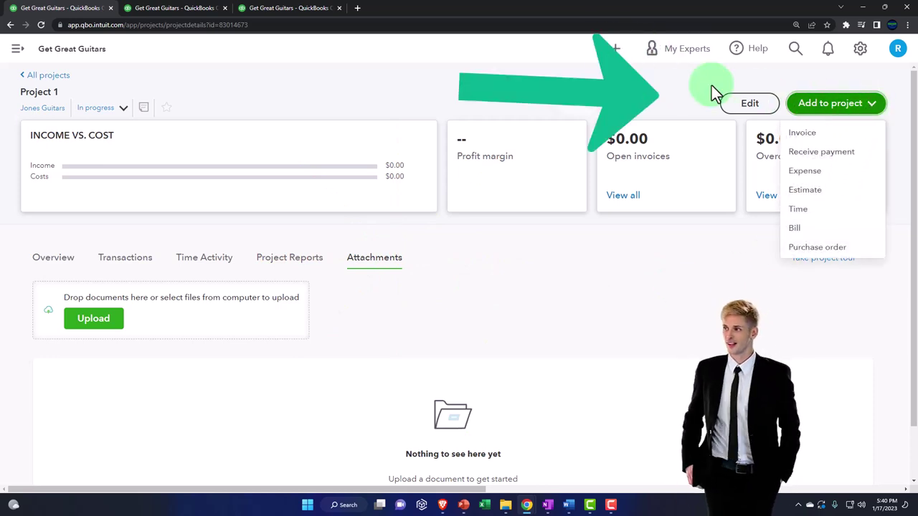
click(801, 138)
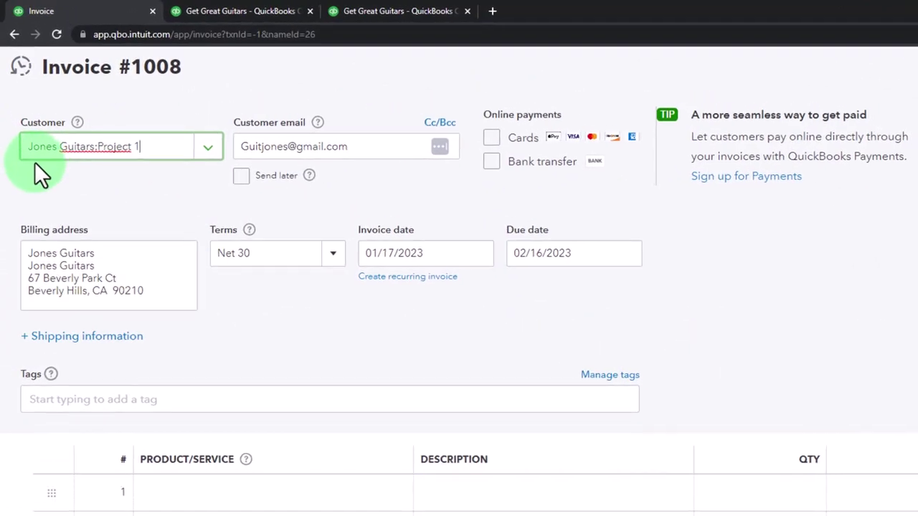
click(211, 150)
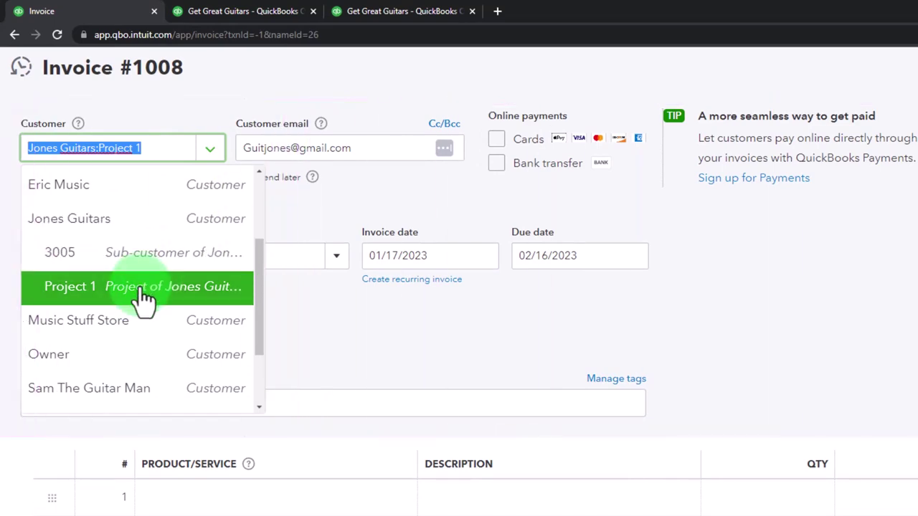
click(188, 302)
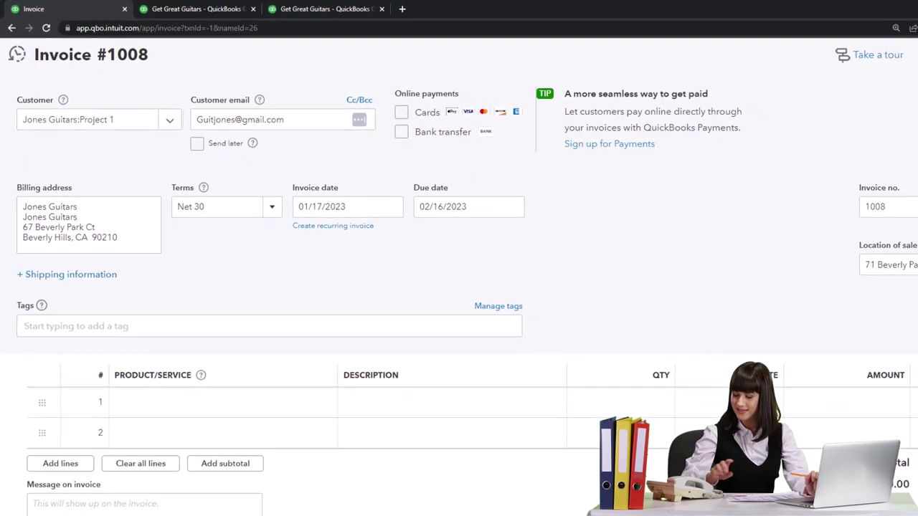
click(904, 58)
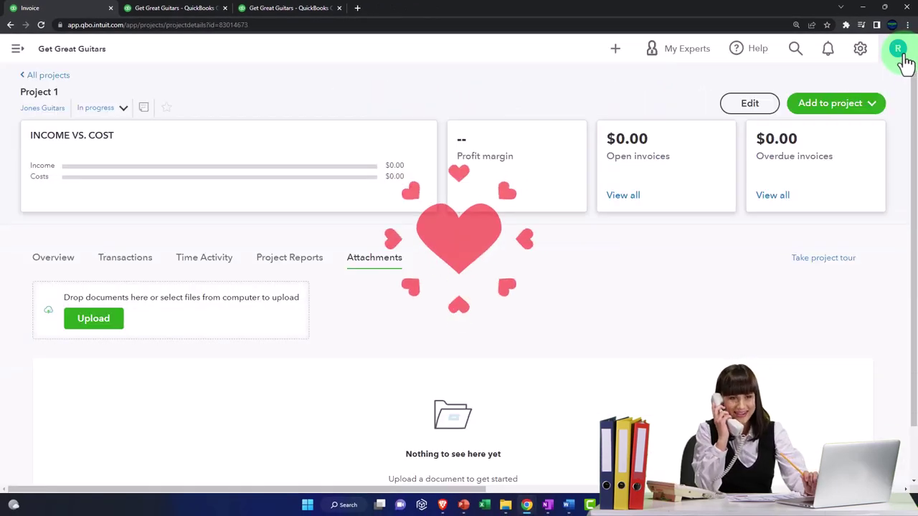
Go to the Customers page and examine how Jones Guitars and the sub-customers 3005 and 4002 are listed
click(17, 50)
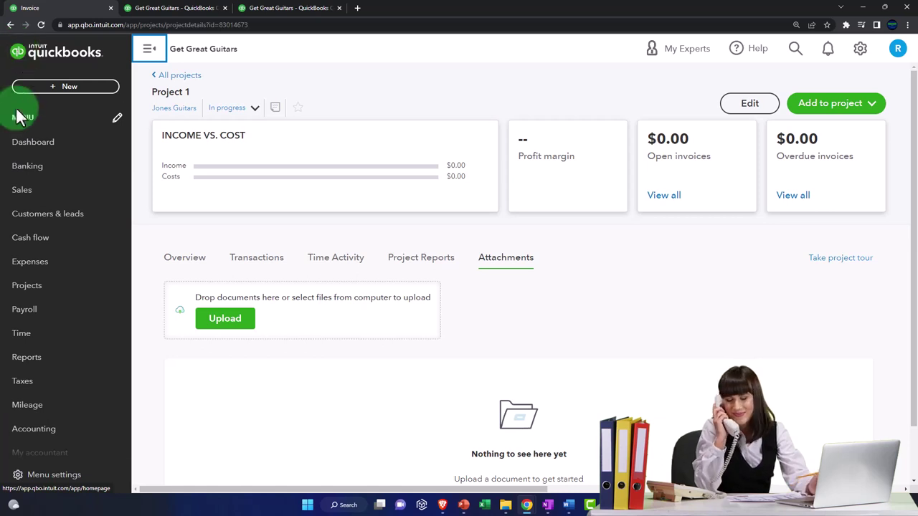
click(23, 193)
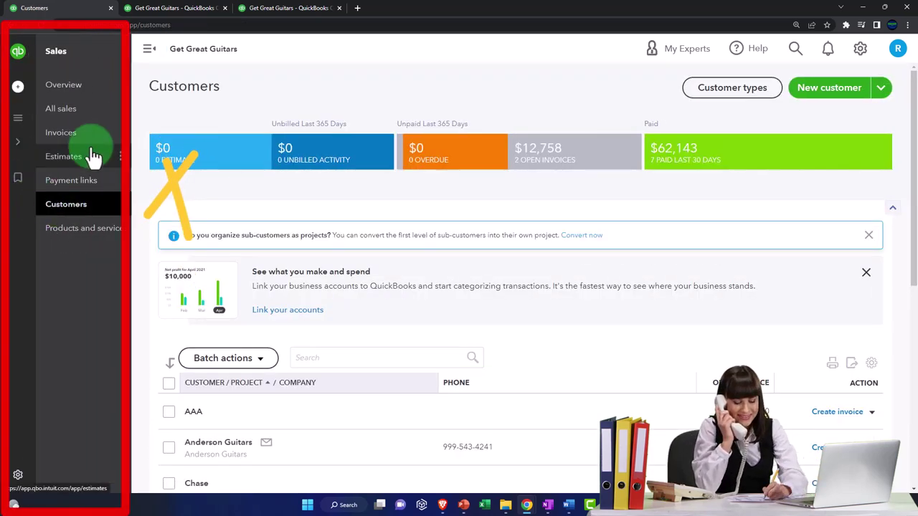
click(149, 49)
scroll(183, 219, down, 4)
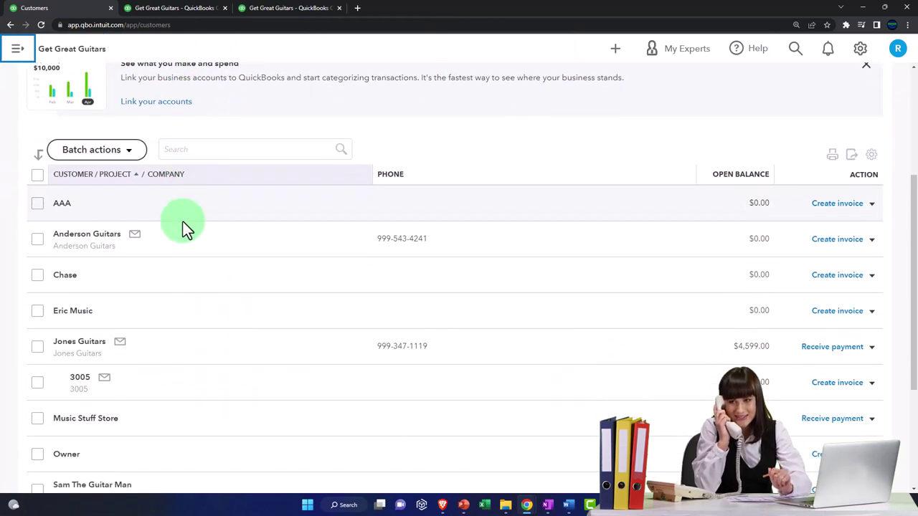
scroll(176, 290, down, 1)
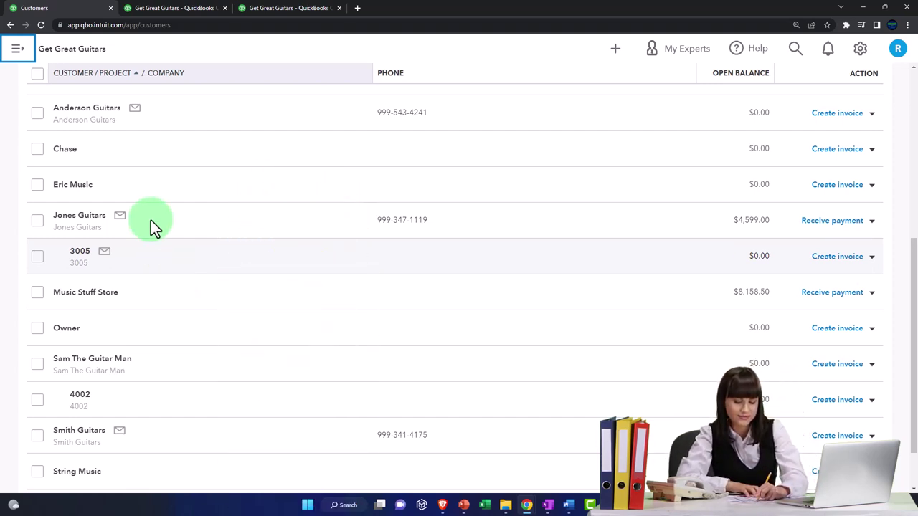
Go to Reports, search the report names for "proje", and clear the search
click(17, 51)
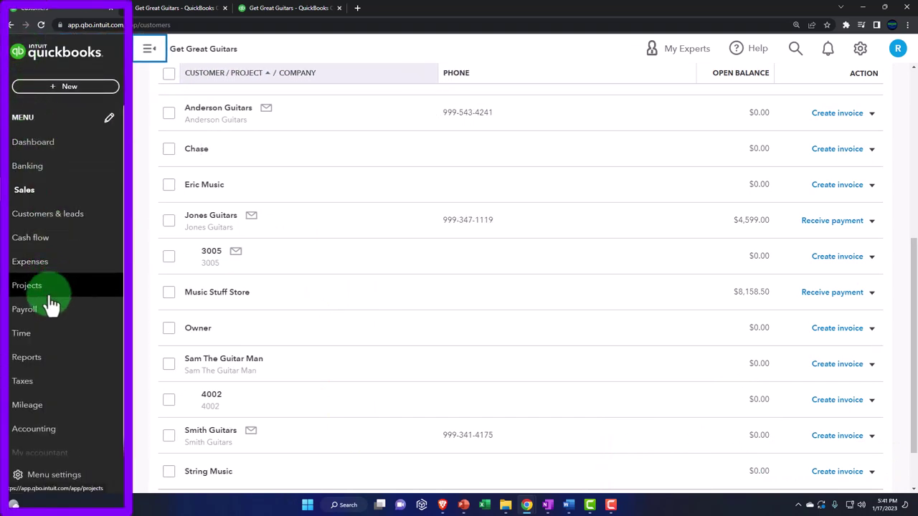
click(27, 357)
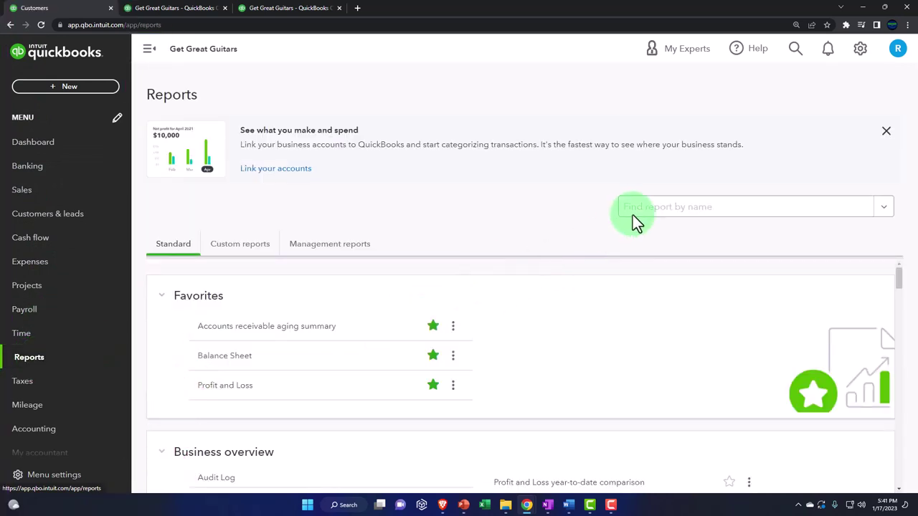
text(proje)
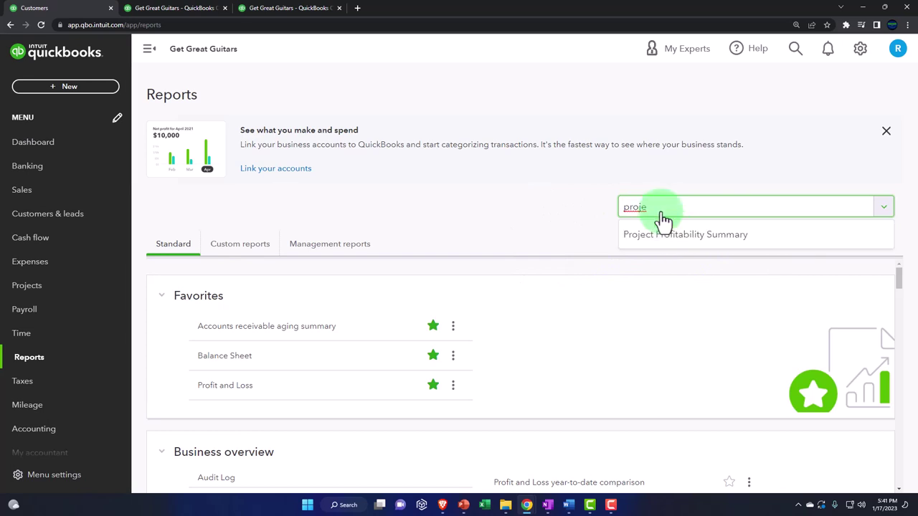
key(BackSpace)
key(BackSpace)
key(BackSpace)
key(BackSpace)
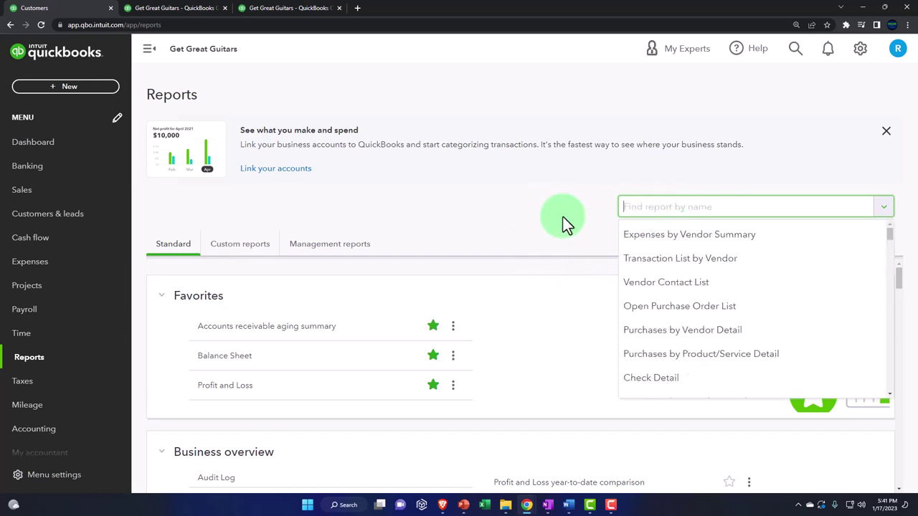
click(555, 216)
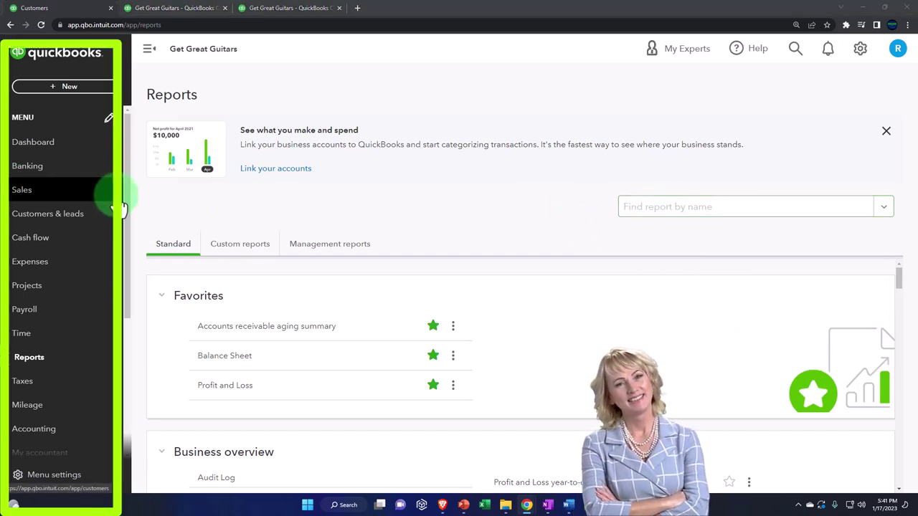
Start a new project named Project 2 for the customer Sam The Guitar Man
click(47, 291)
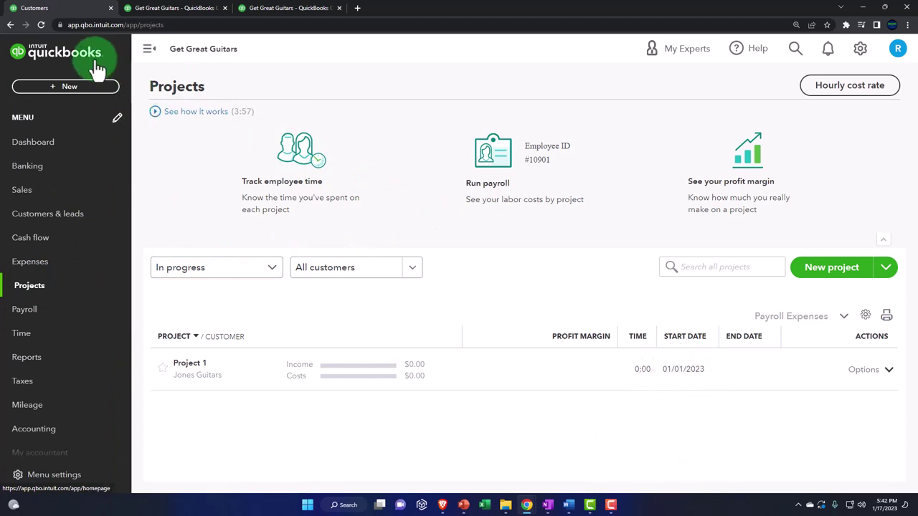
click(149, 51)
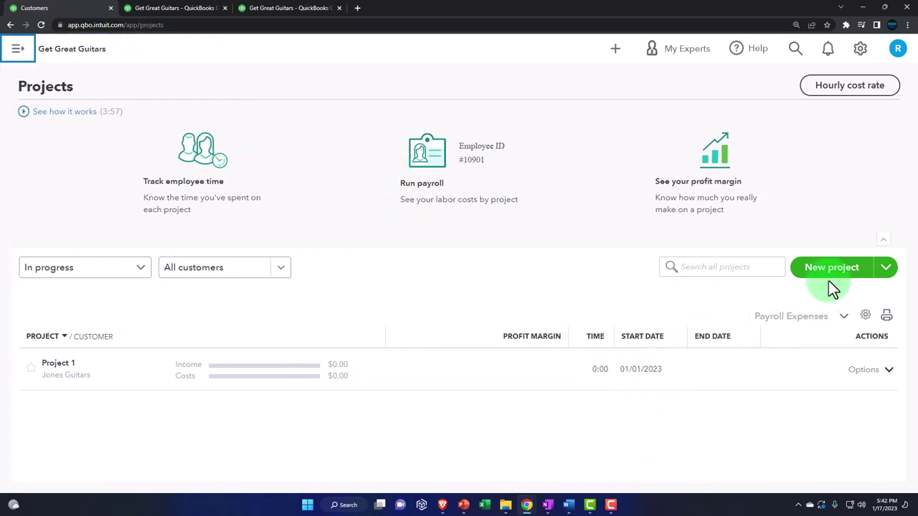
click(832, 274)
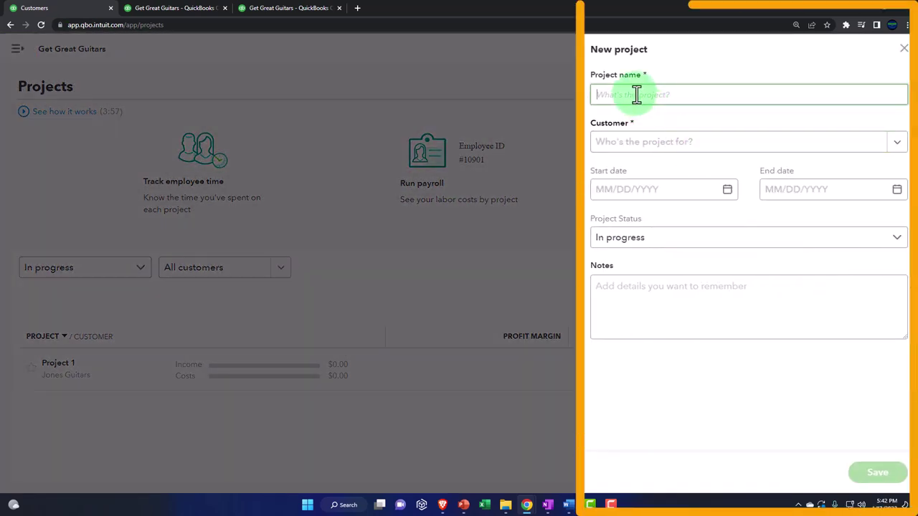
text(Project 2)
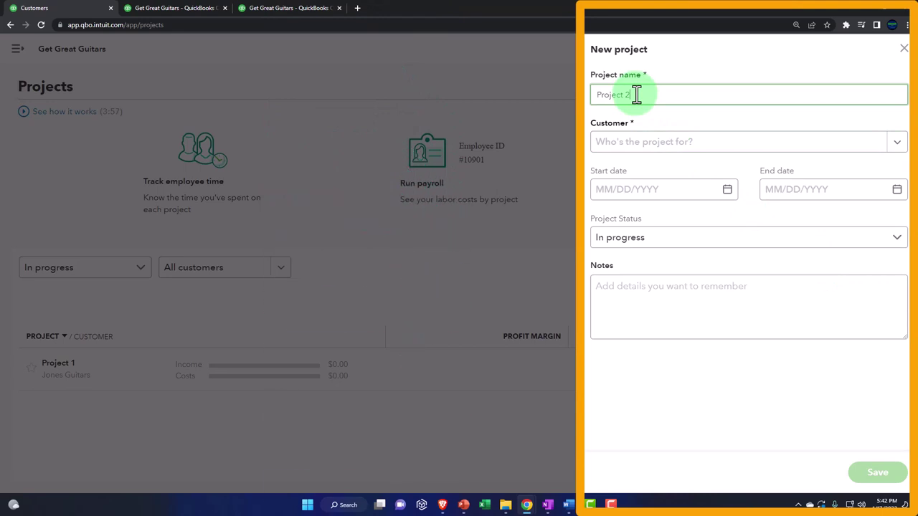
click(898, 143)
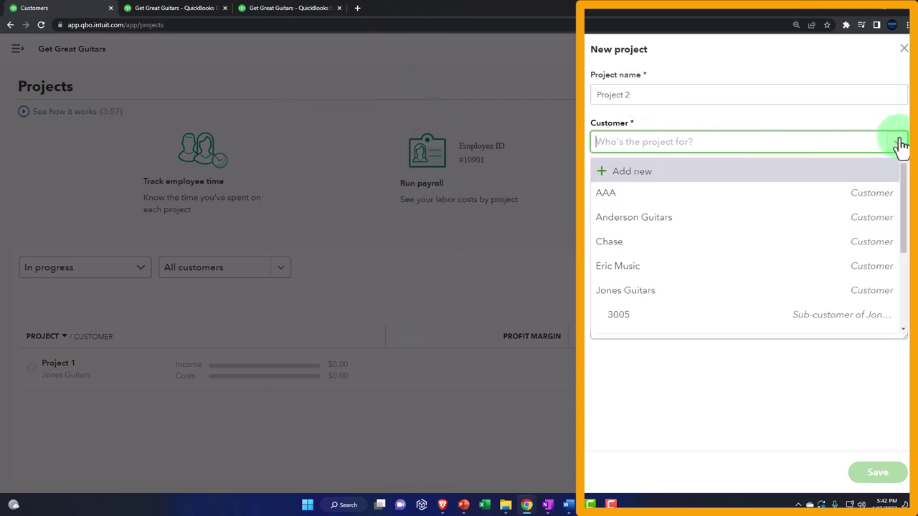
scroll(793, 264, down, 3)
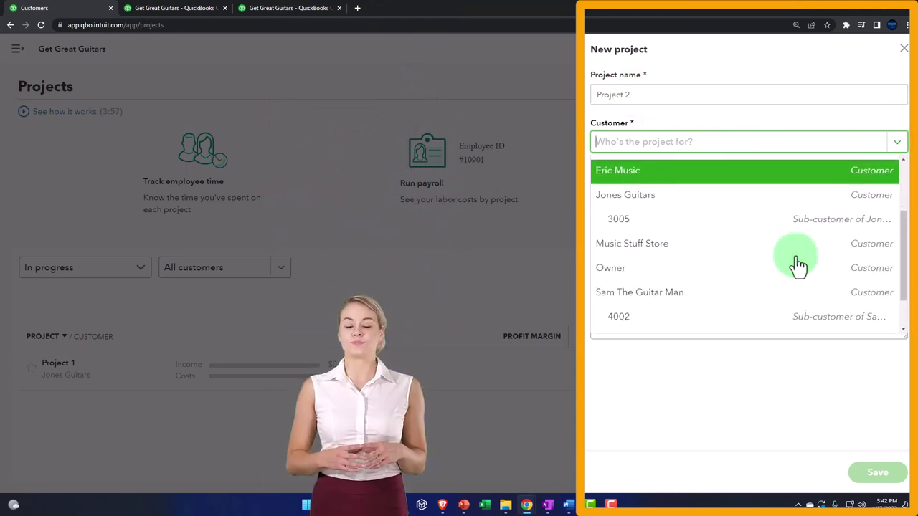
click(704, 246)
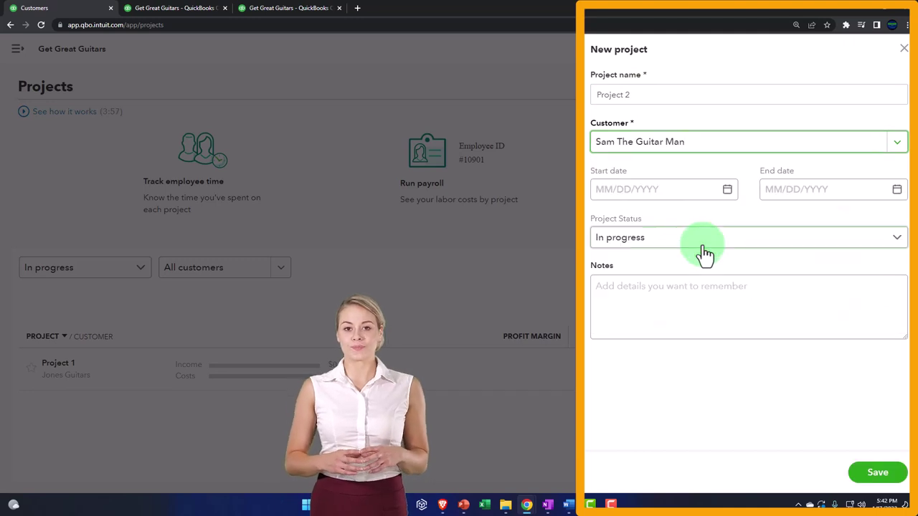
Set Project 2's start date to 01/01/2023, save the project, and return to the list of all projects
click(728, 190)
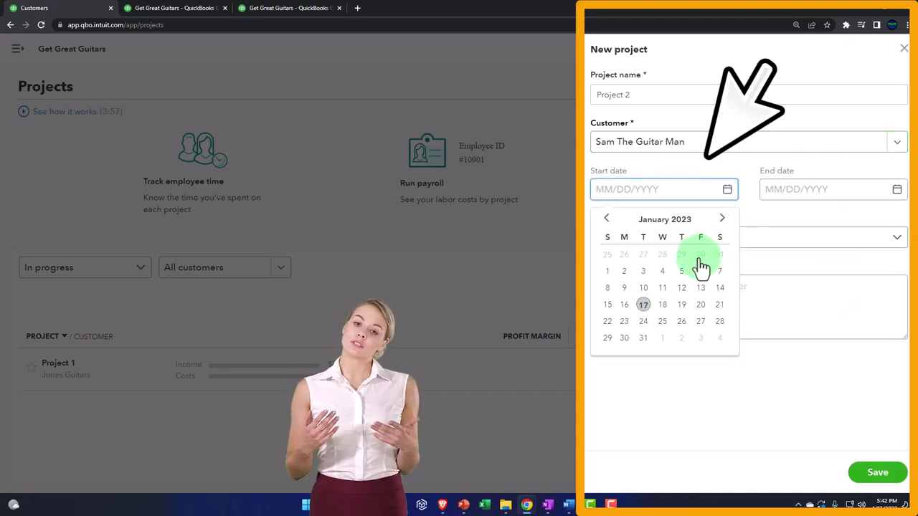
click(606, 271)
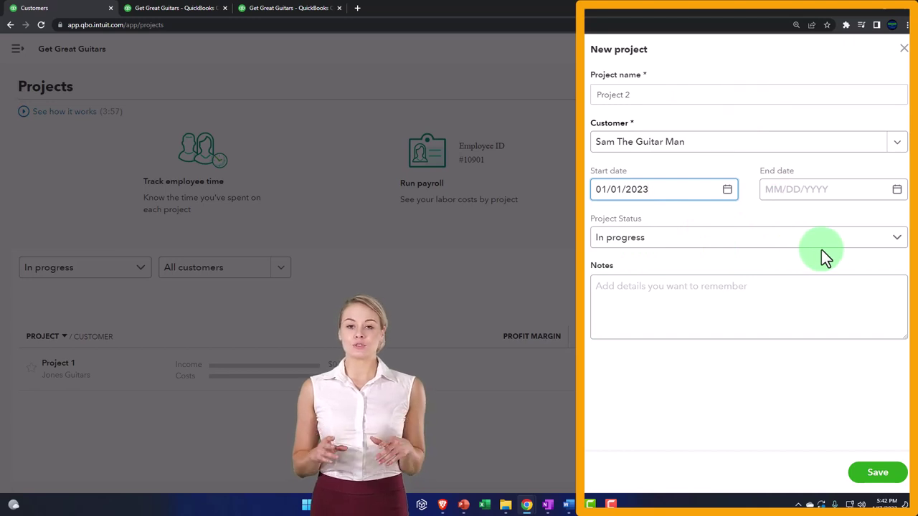
click(877, 475)
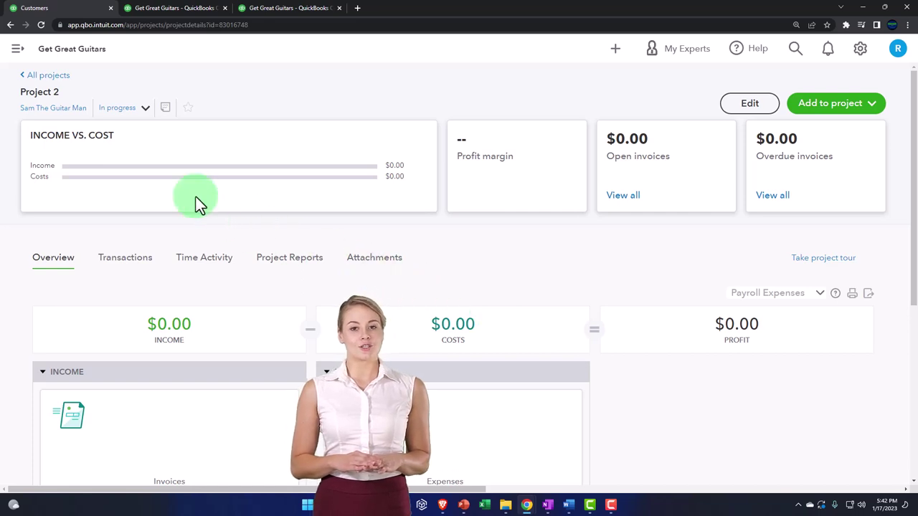
click(48, 76)
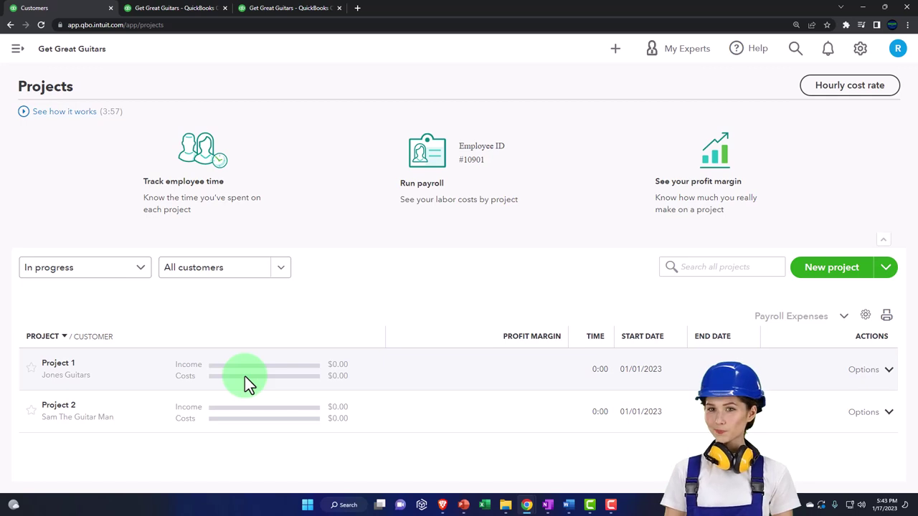
Switch to the Sample Company browser window, maximize it, and examine how its Business view navigation is organized
key(alt+Tab)
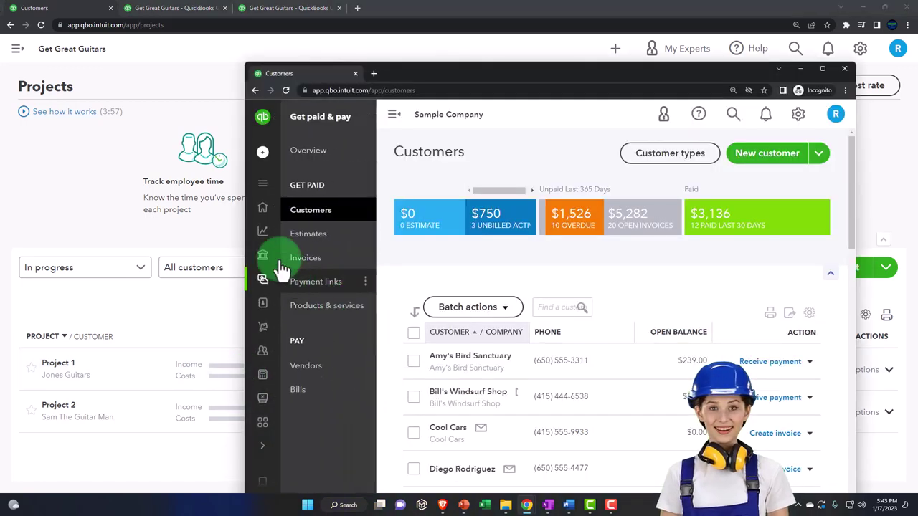
mouse_move(269, 231)
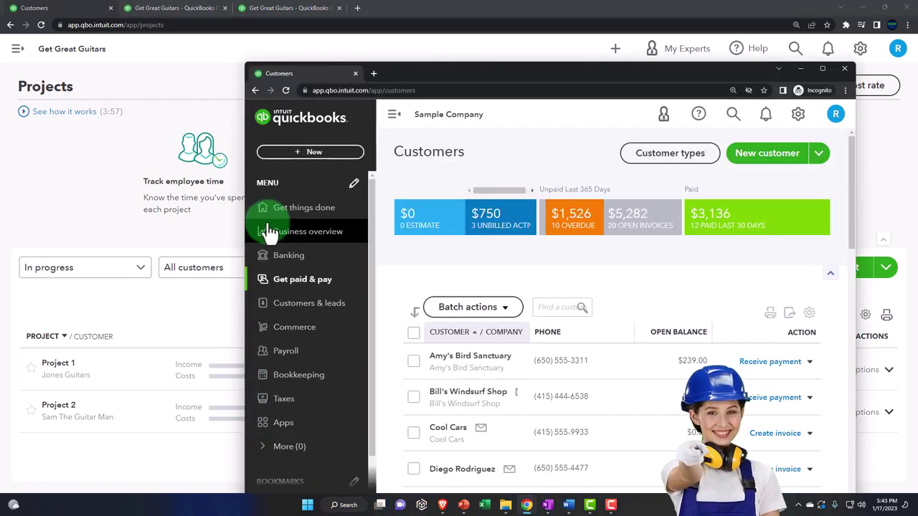
click(824, 69)
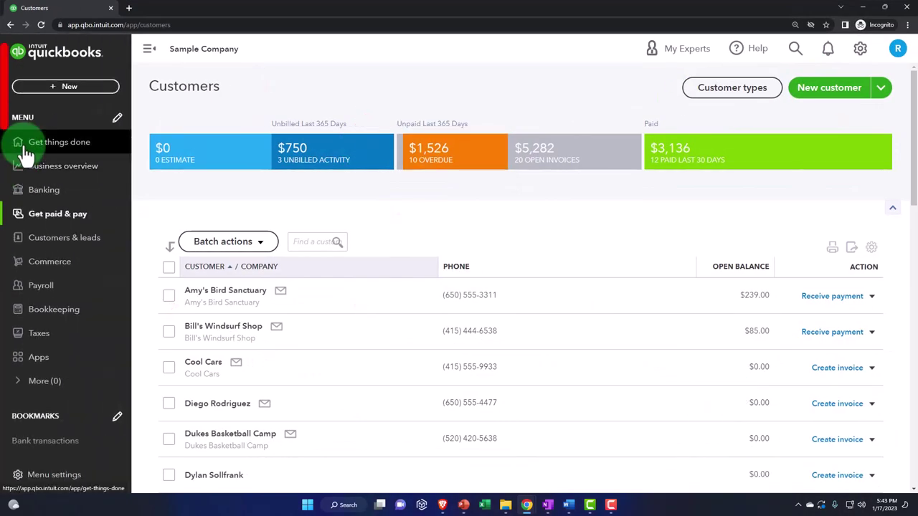
Find Projects under Business overview in the Business view of Get Great Guitars and open it
click(25, 155)
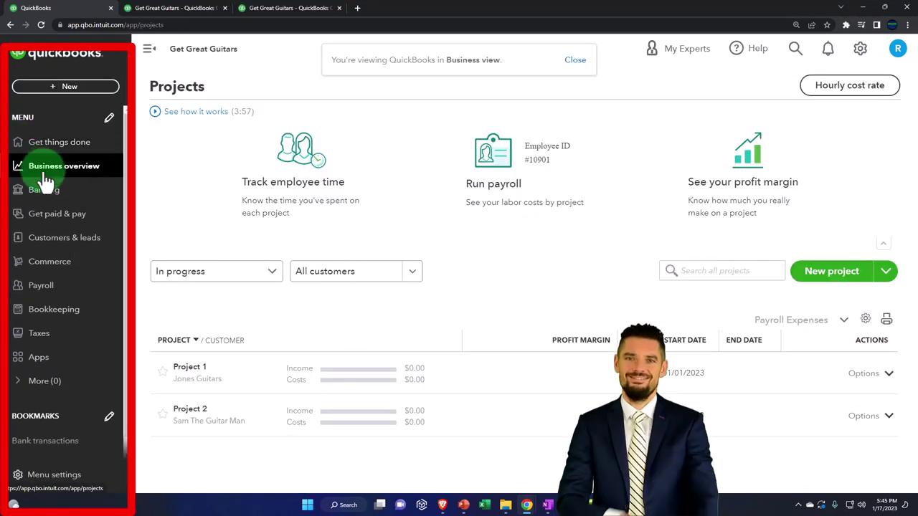
click(43, 173)
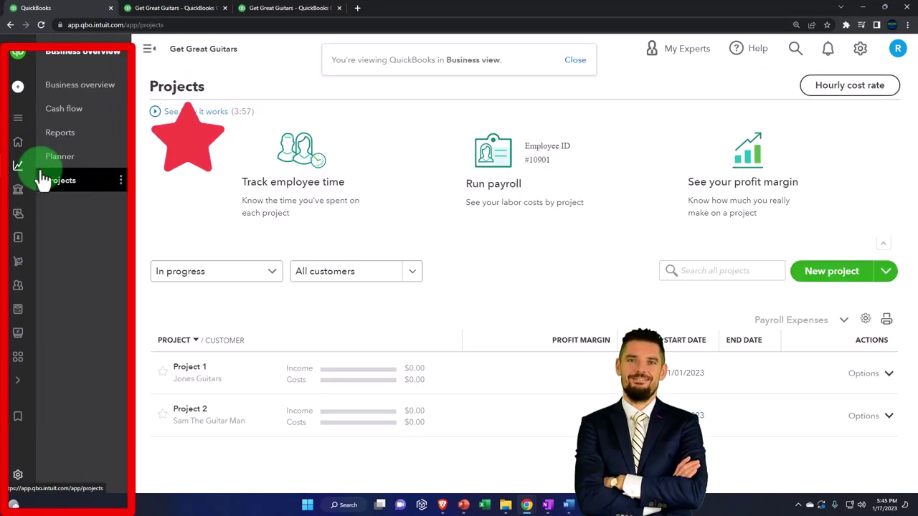
click(65, 190)
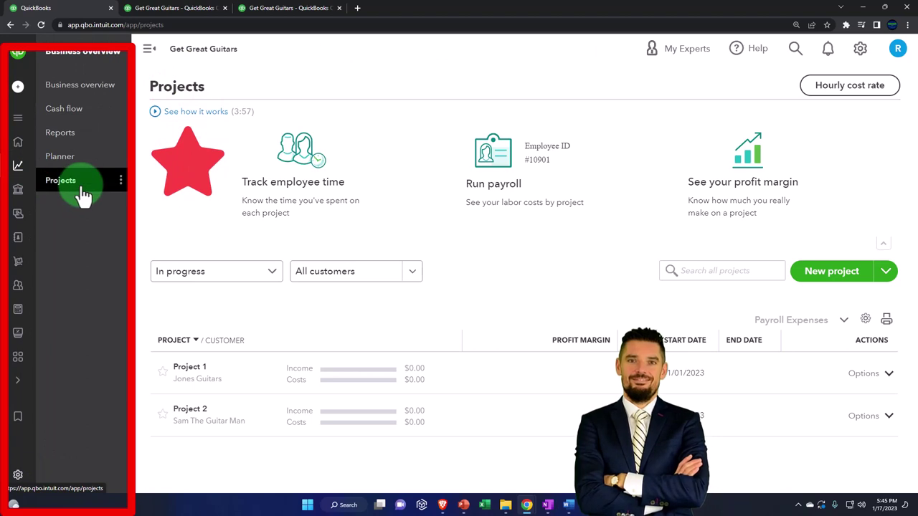